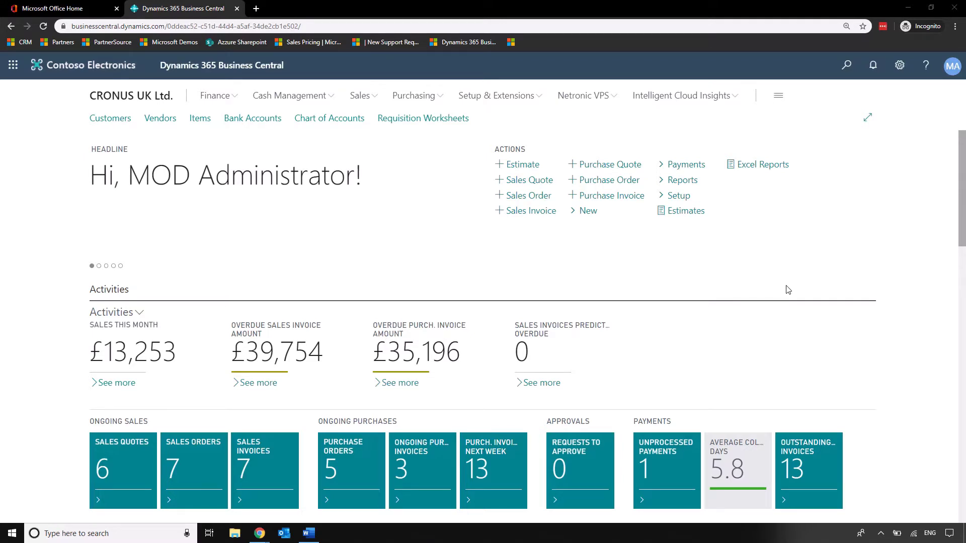
# Search 'custom report' to open Custom Report Layouts and select the 1306 Sales Invoice - Blue - Simple layout.
pyautogui.click(846, 66)
pyautogui.write('custom ')
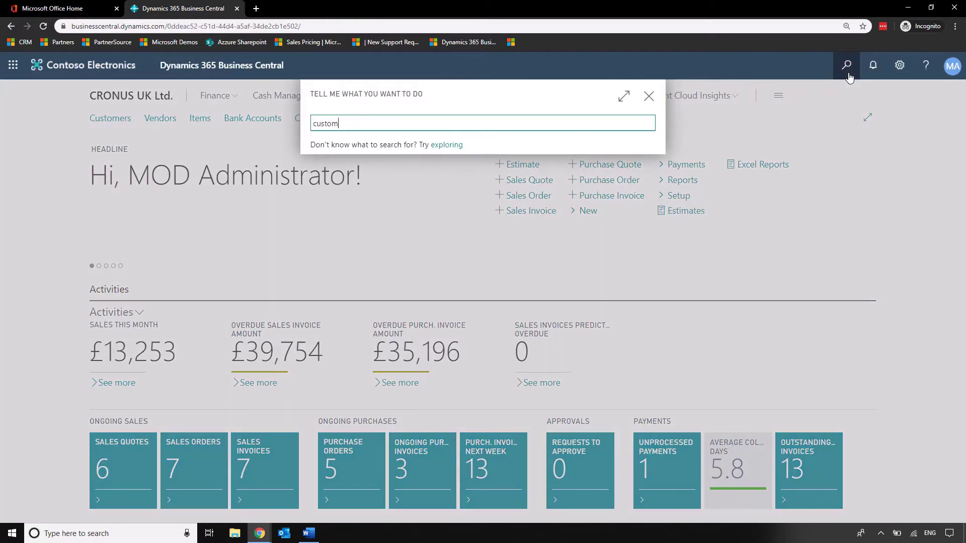
pyautogui.write('report')
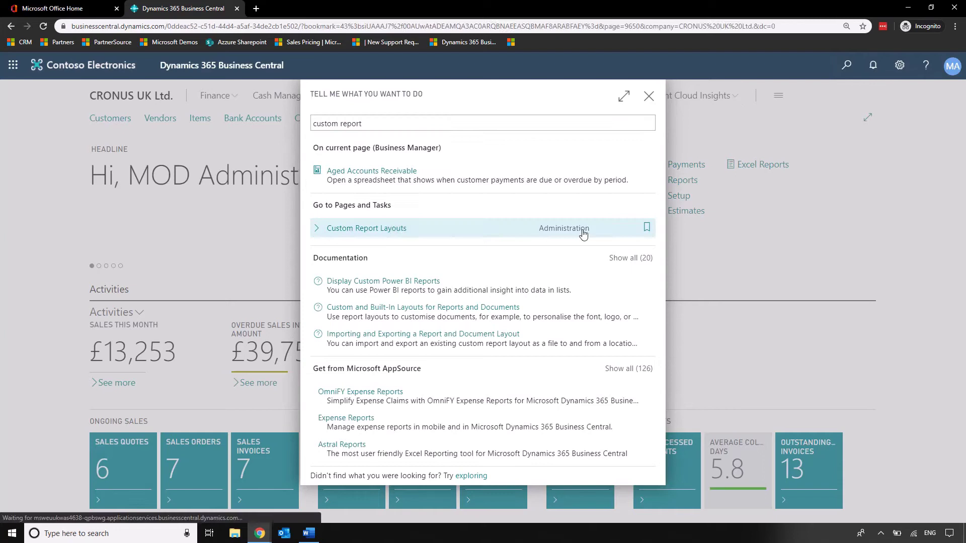
pyautogui.click(581, 230)
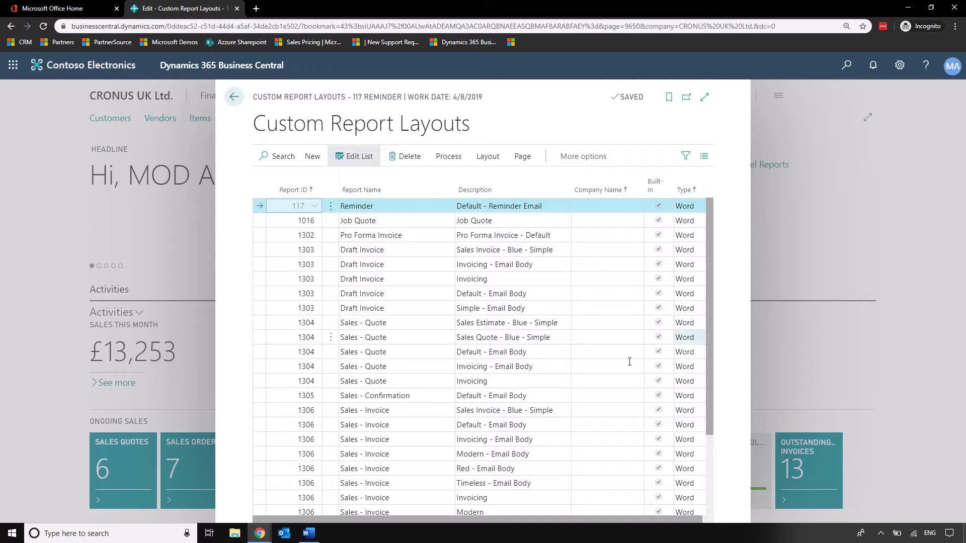
pyautogui.scroll(-2, 598, 356)
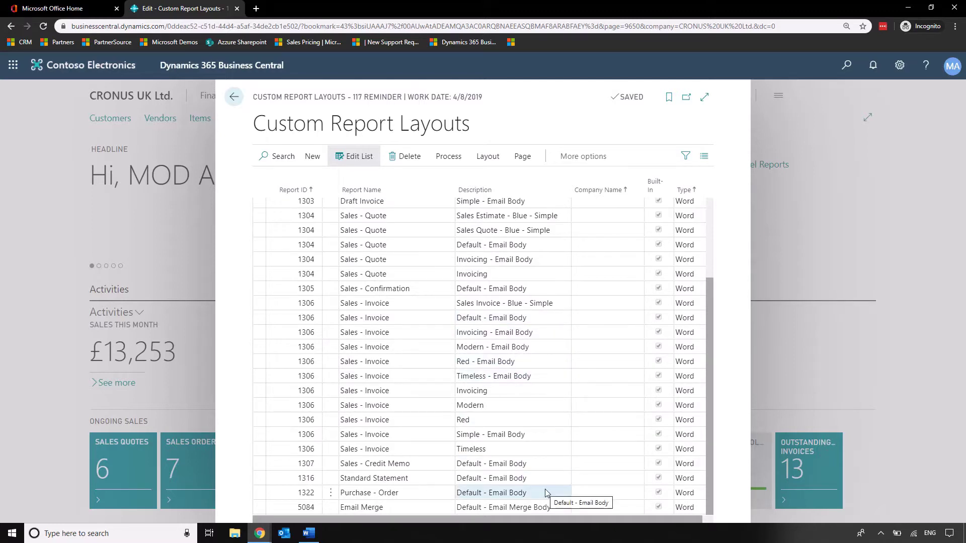
pyautogui.scroll(2, 539, 457)
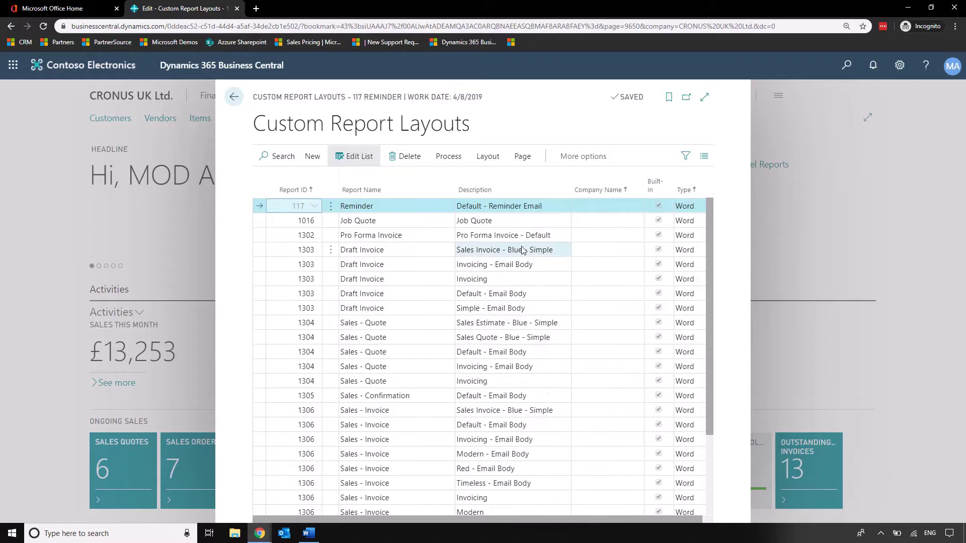
pyautogui.scroll(-3, 533, 342)
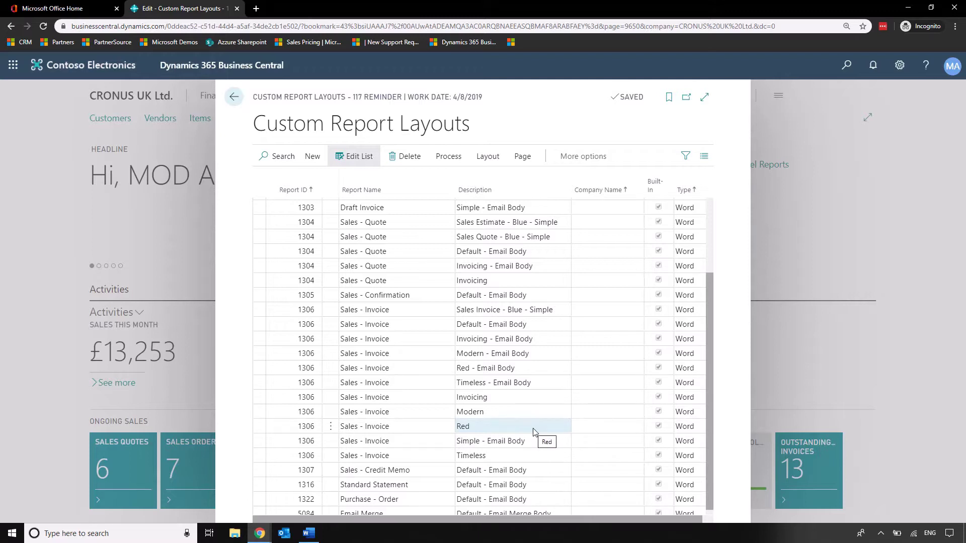
pyautogui.click(543, 310)
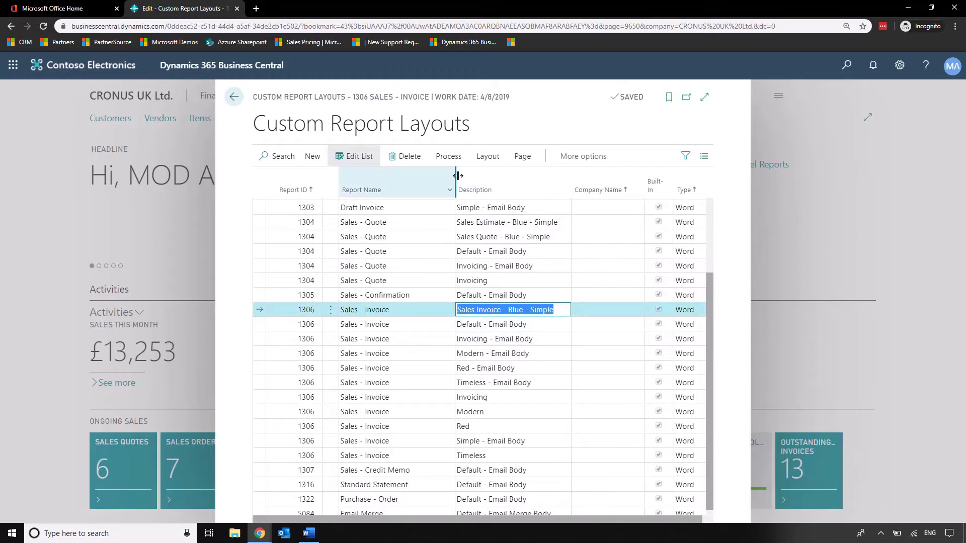
# Run the report filtered to posted invoice 103217, preview it in Blue - Simple, then close the preview.
pyautogui.click(448, 157)
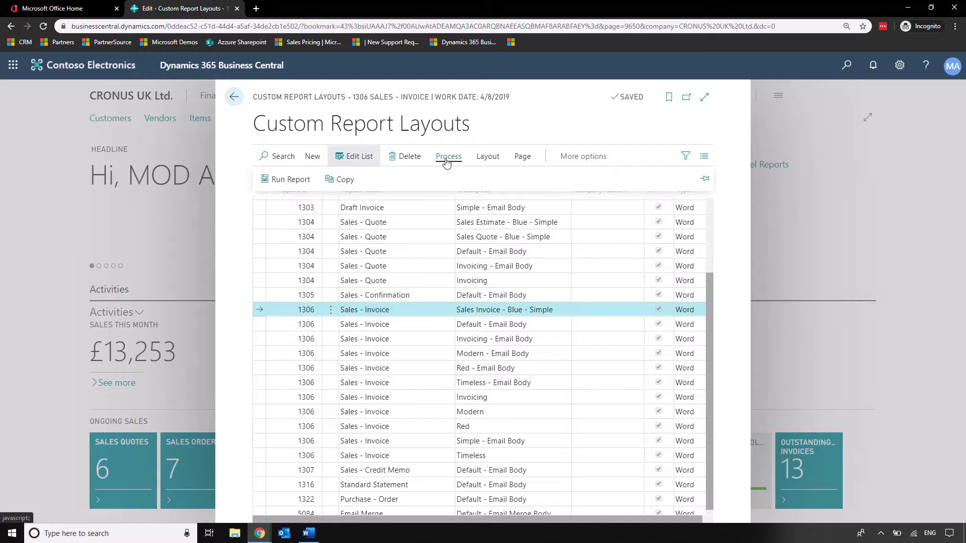
pyautogui.click(306, 178)
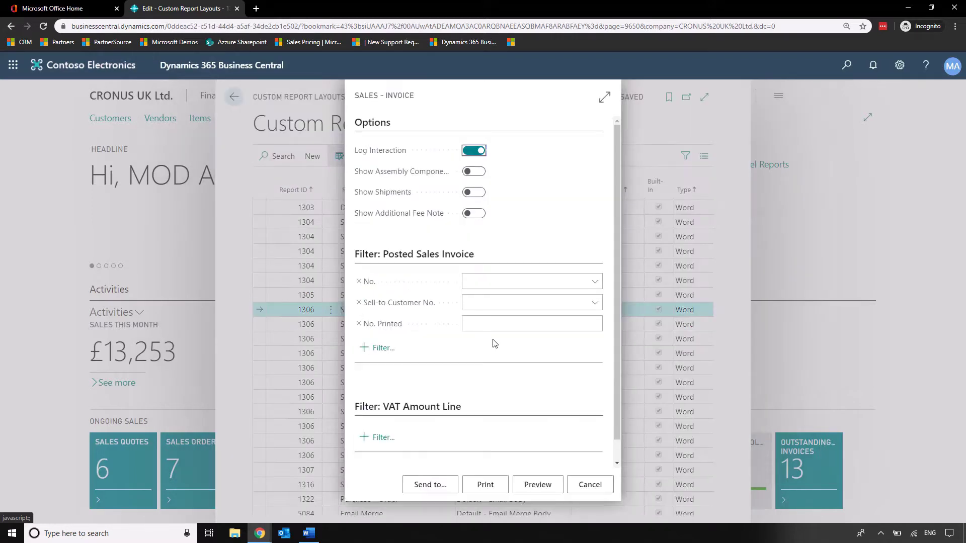
pyautogui.click(560, 284)
pyautogui.click(594, 281)
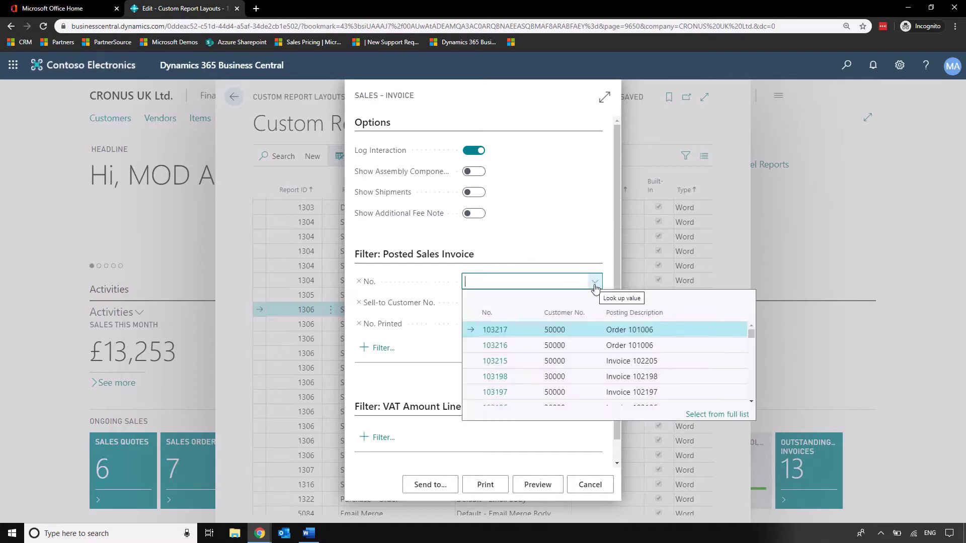
pyautogui.click(496, 330)
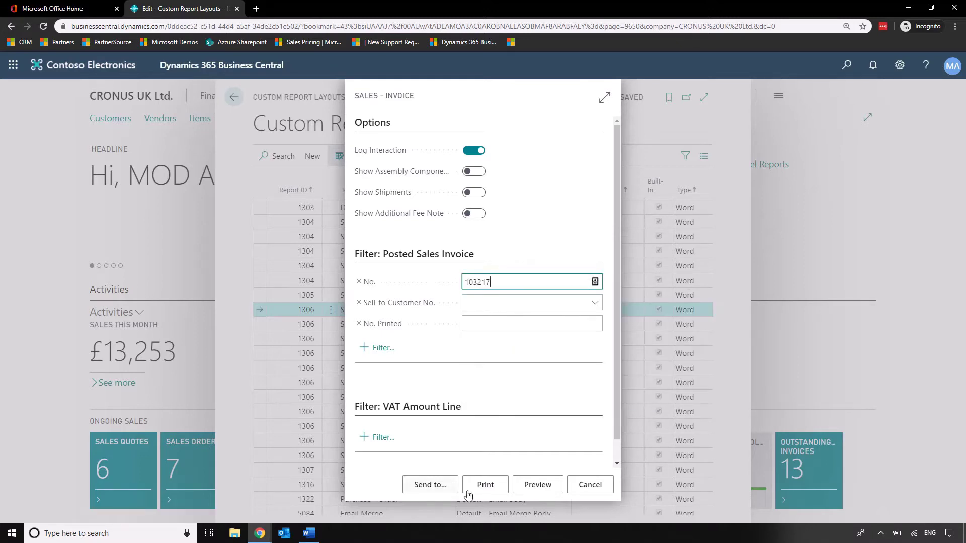
pyautogui.click(548, 496)
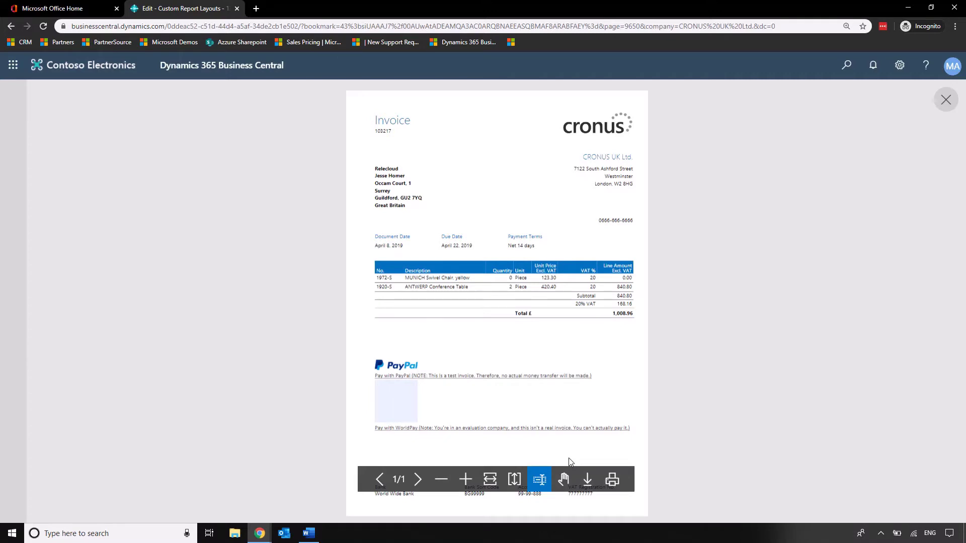
pyautogui.press('Escape')
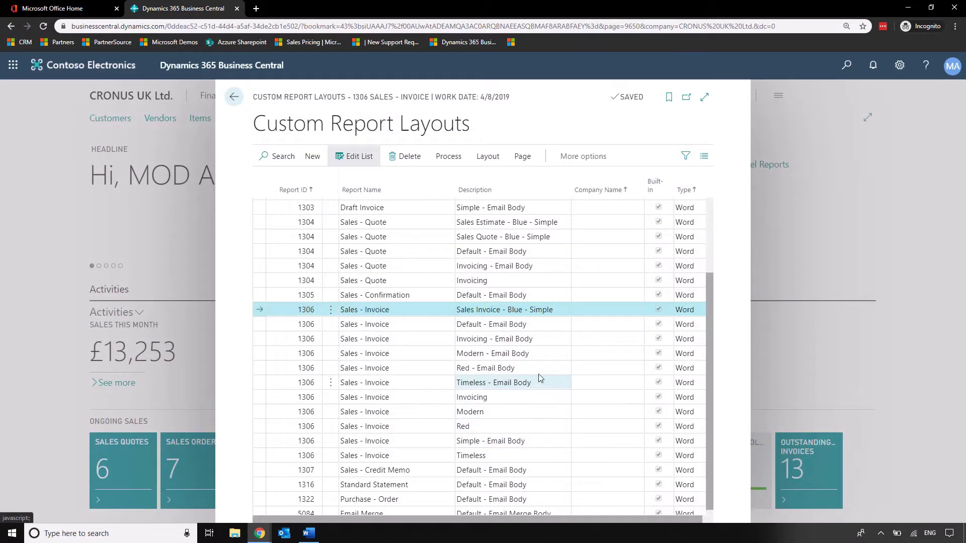
# Run the Red - Email Body layout, preview invoice 103217, then close the preview.
pyautogui.click(561, 368)
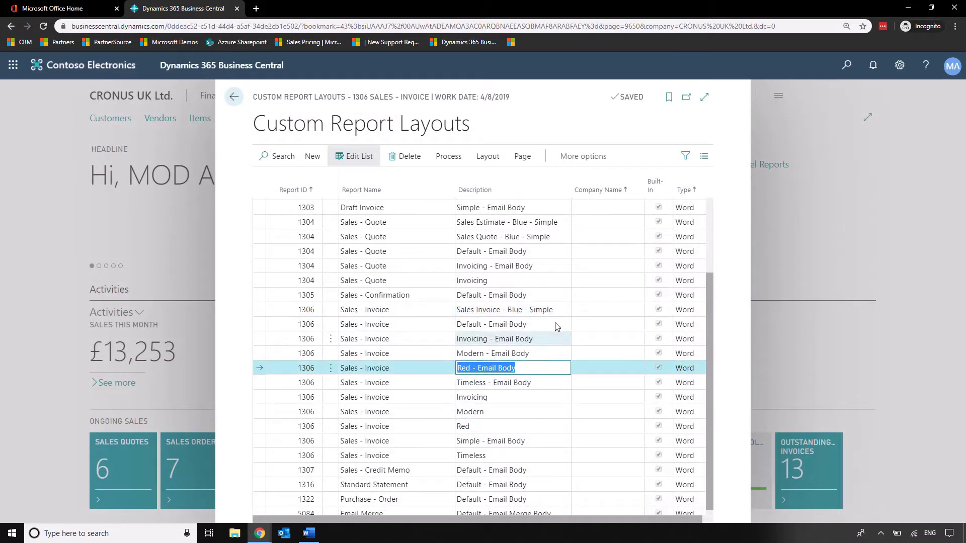
pyautogui.click(446, 165)
pyautogui.click(287, 179)
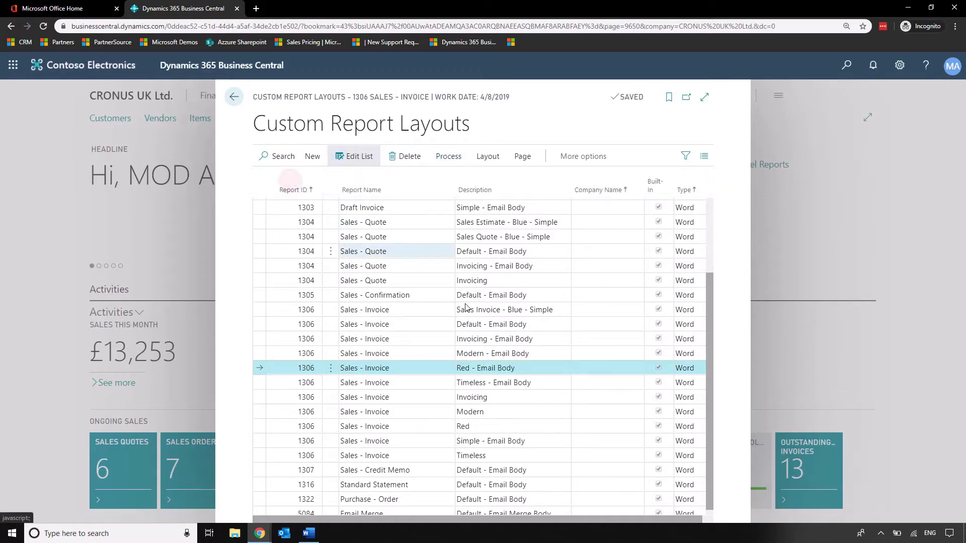
pyautogui.click(570, 482)
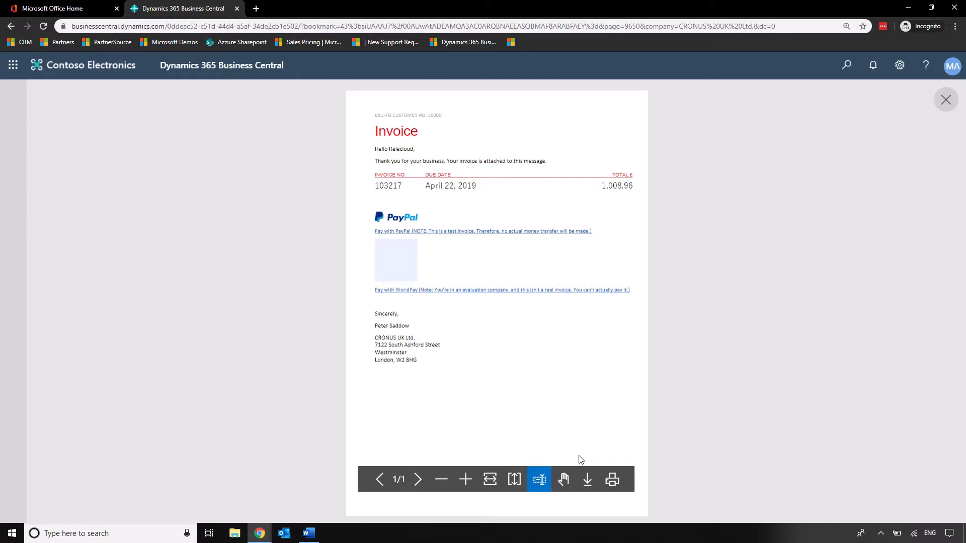
pyautogui.click(945, 100)
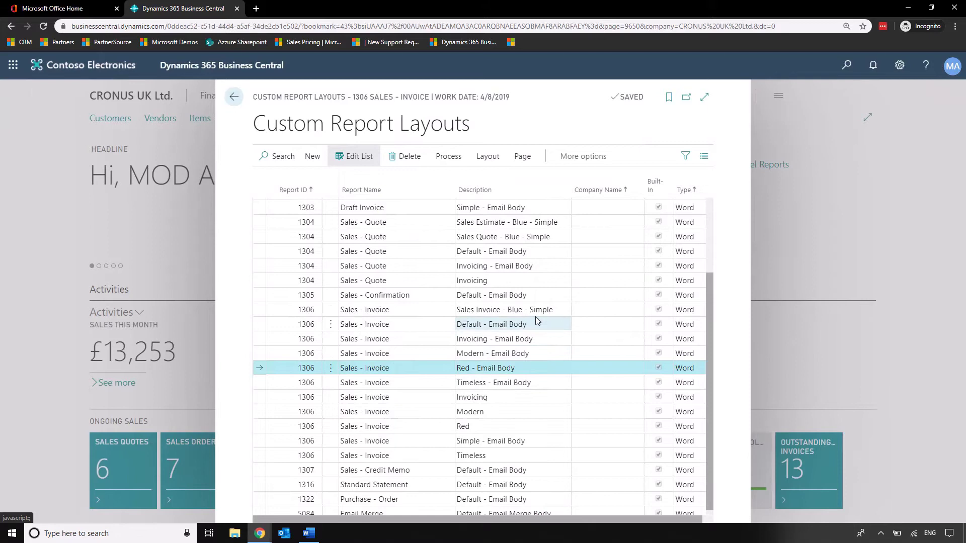
# Copy the Sales Invoice - Blue - Simple layout and select only the new copy.
pyautogui.click(538, 309)
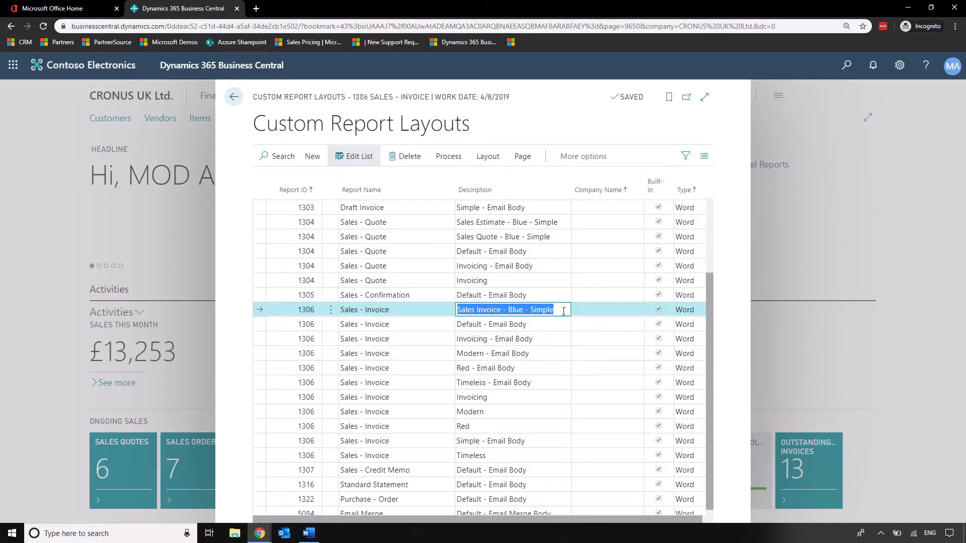
pyautogui.click(563, 310)
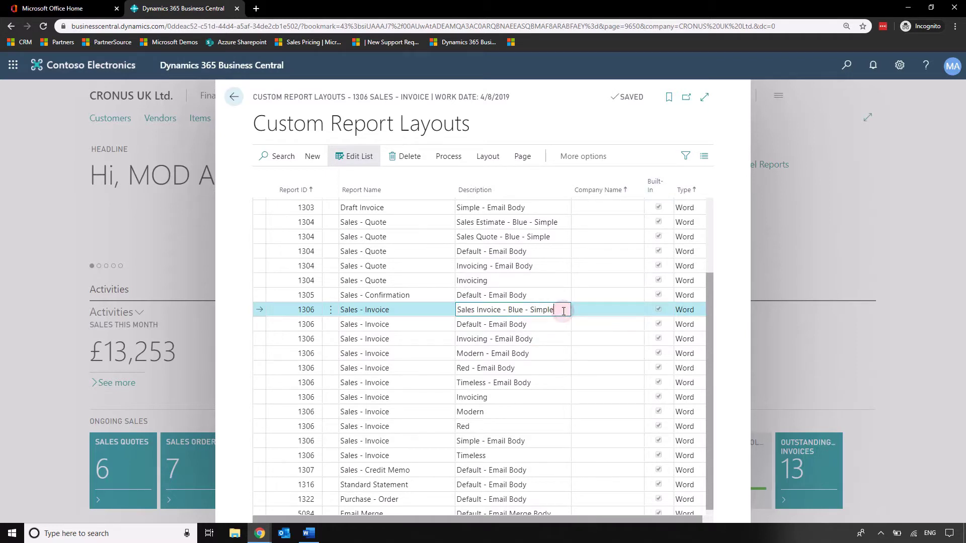
pyautogui.click(449, 157)
pyautogui.click(322, 177)
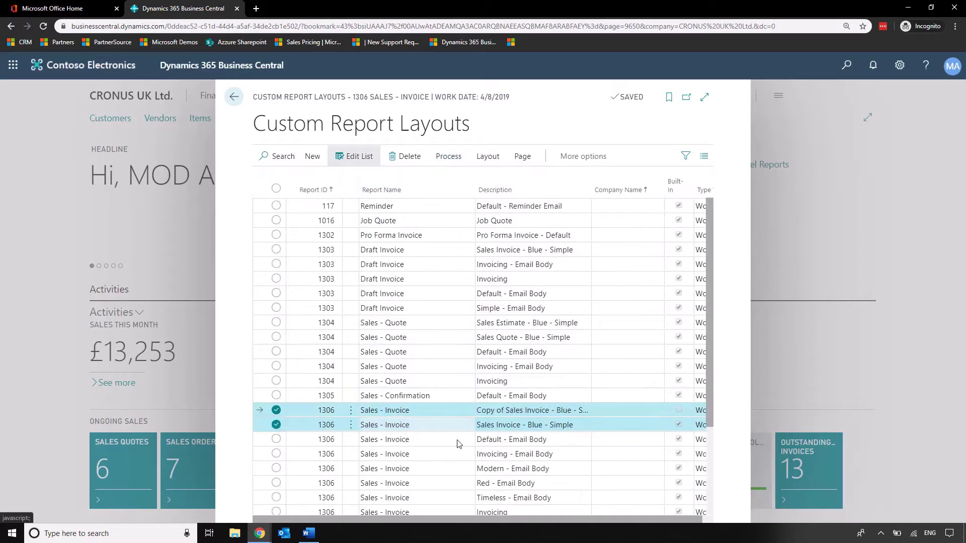
pyautogui.click(276, 425)
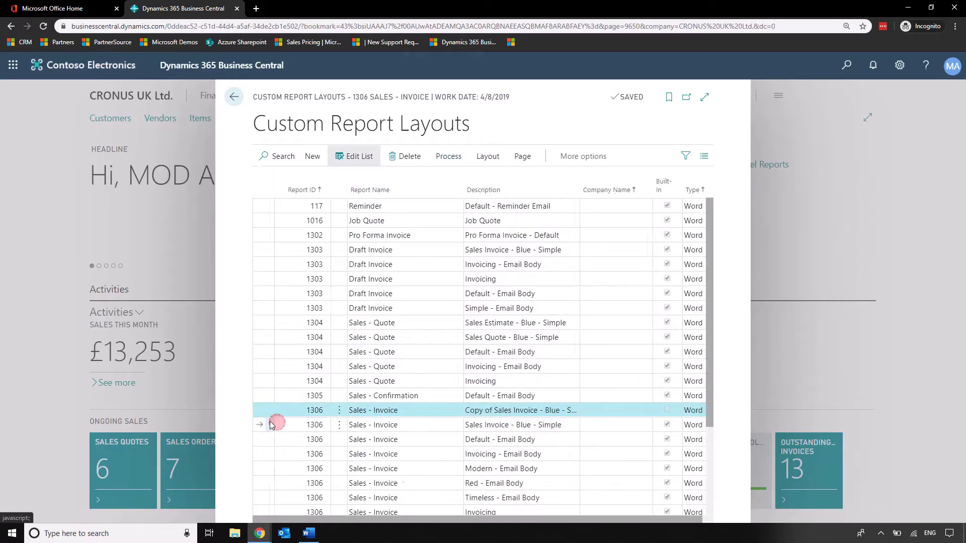
# Change the copy's description to 'Example Invoice' and export it as a Word layout.
pyautogui.click(513, 413)
pyautogui.click(509, 410)
pyautogui.doubleClick(508, 410)
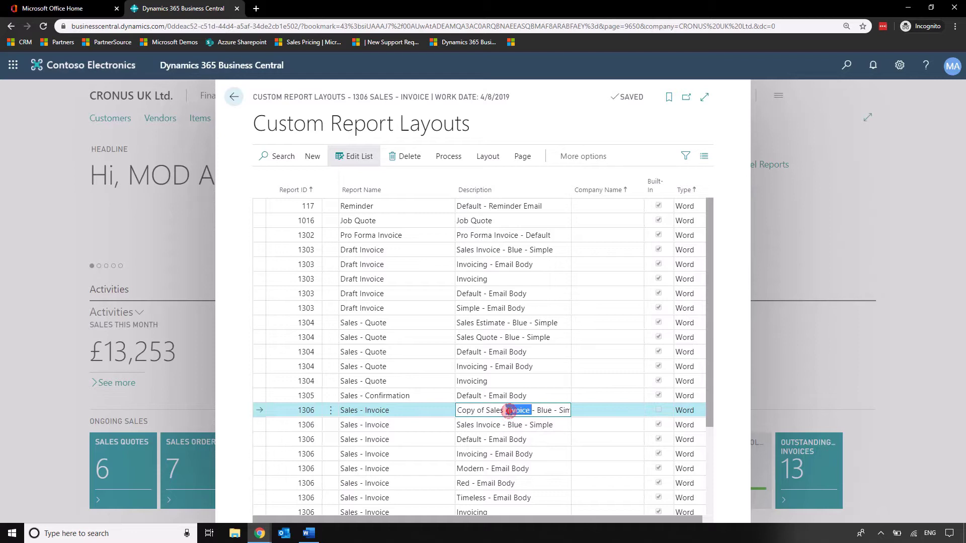
pyautogui.click(509, 410)
pyautogui.write('Example Invoice')
pyautogui.click(559, 116)
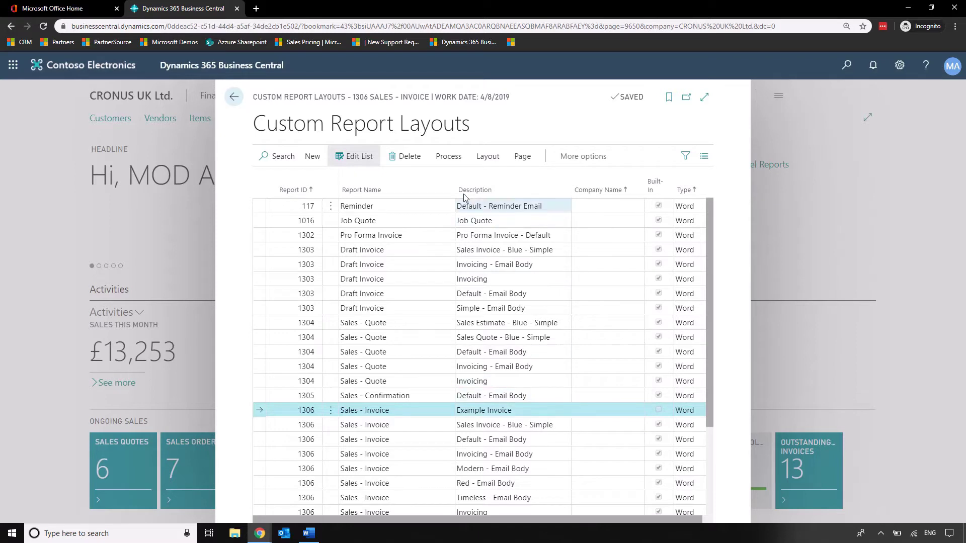
pyautogui.click(487, 156)
pyautogui.click(447, 173)
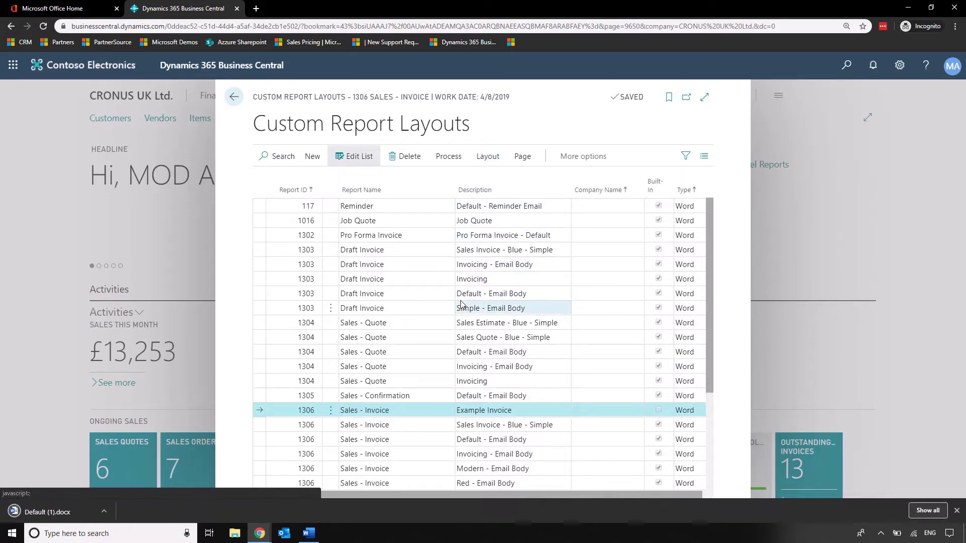
# Open the downloaded Default (1).docx in Word and enable editing.
pyautogui.click(55, 511)
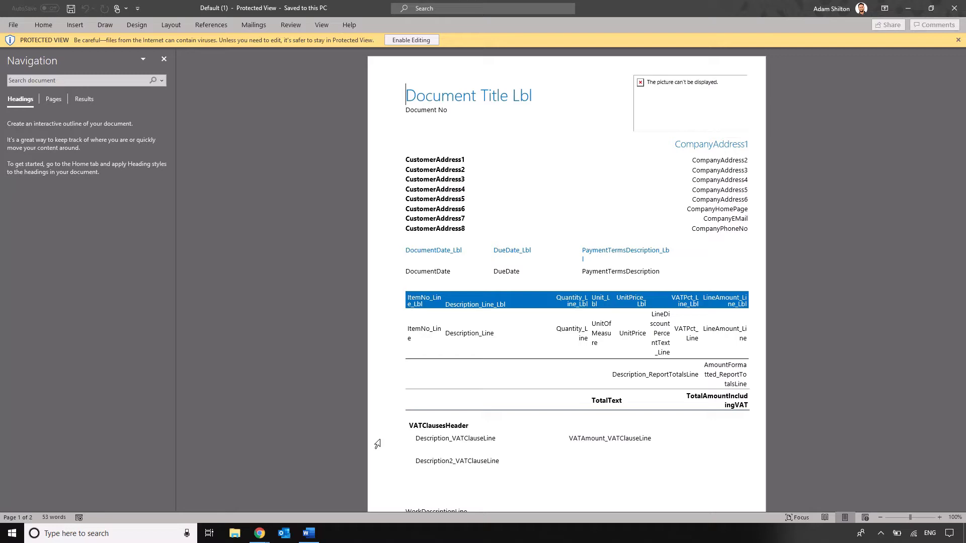
pyautogui.click(411, 39)
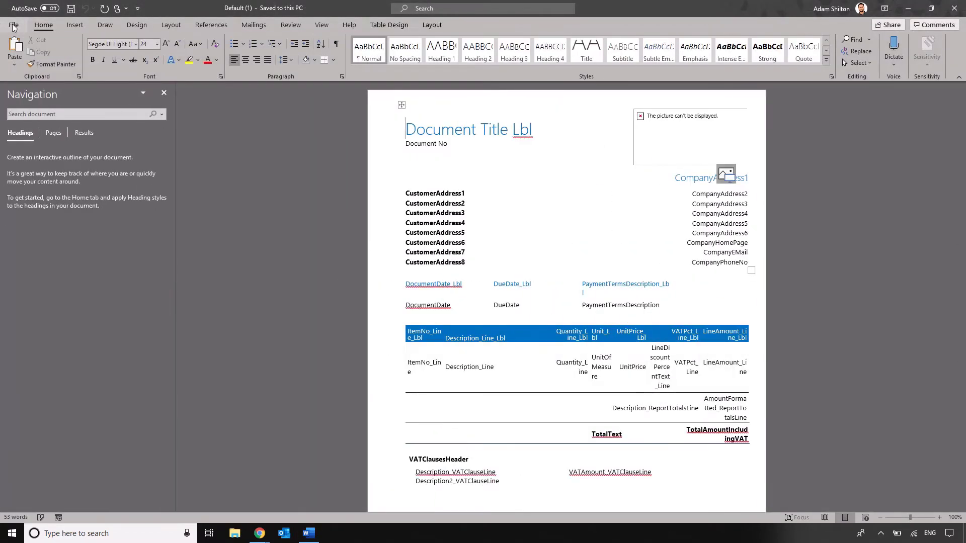
# Save the document in the Downloads folder with the file name 'Example Invoice'.
pyautogui.click(14, 25)
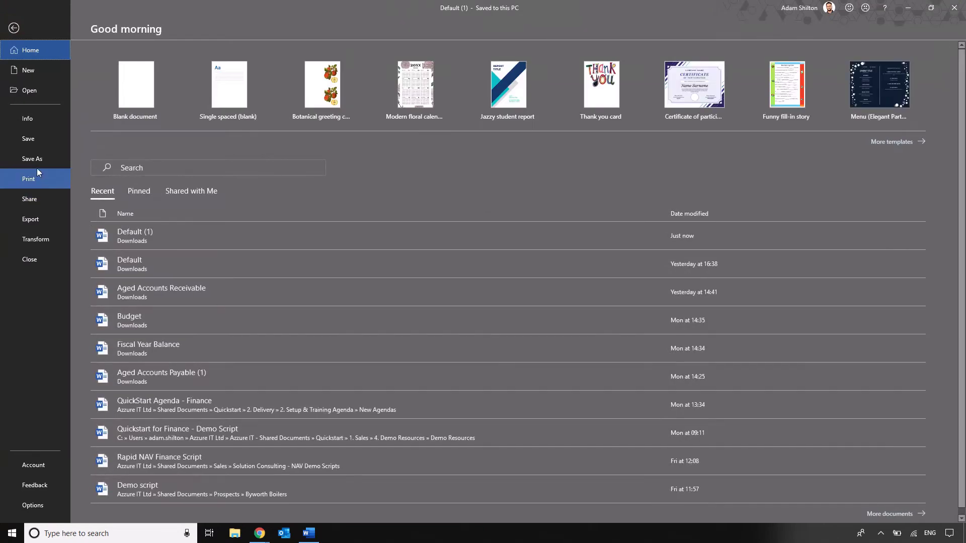
pyautogui.click(34, 159)
pyautogui.click(357, 76)
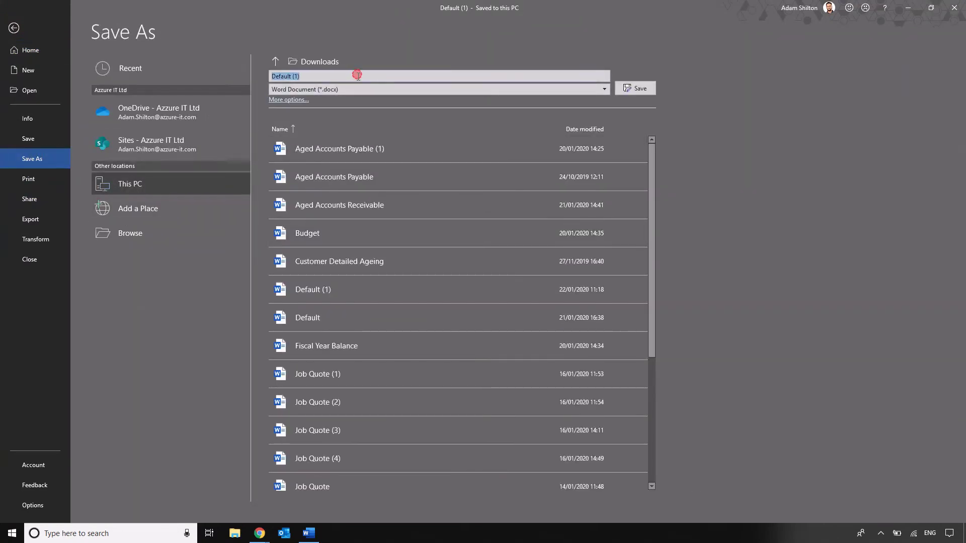
pyautogui.write('Example Reprot')
pyautogui.press('BackSpace')
pyautogui.press('BackSpace')
pyautogui.press('BackSpace')
pyautogui.write('Invoice')
pyautogui.click(636, 89)
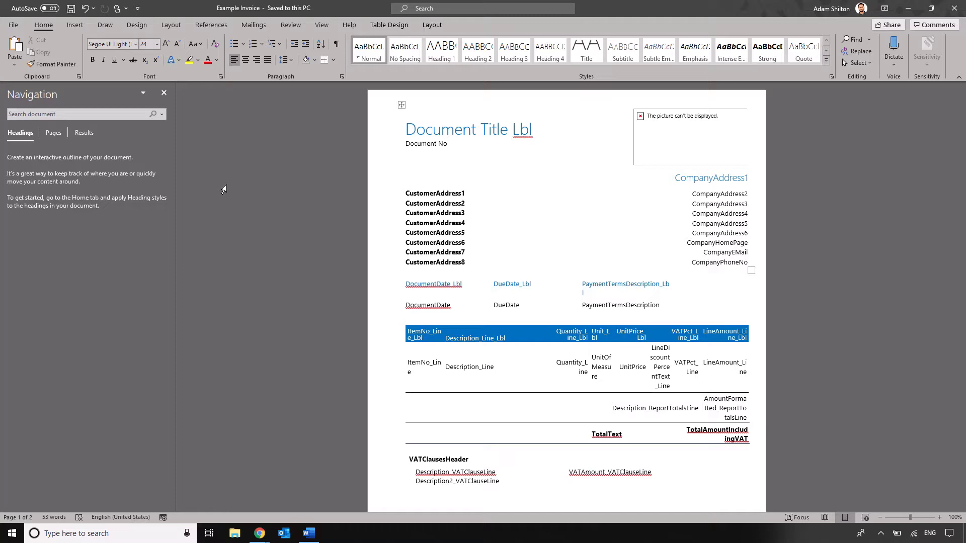
# Turn on the Developer tab in Word Options under Customize Ribbon.
pyautogui.click(13, 24)
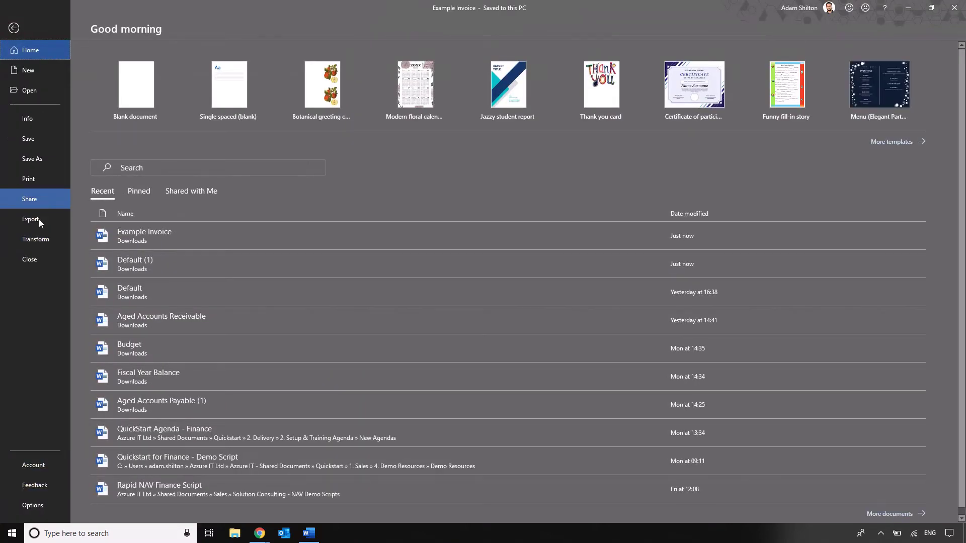
pyautogui.click(33, 504)
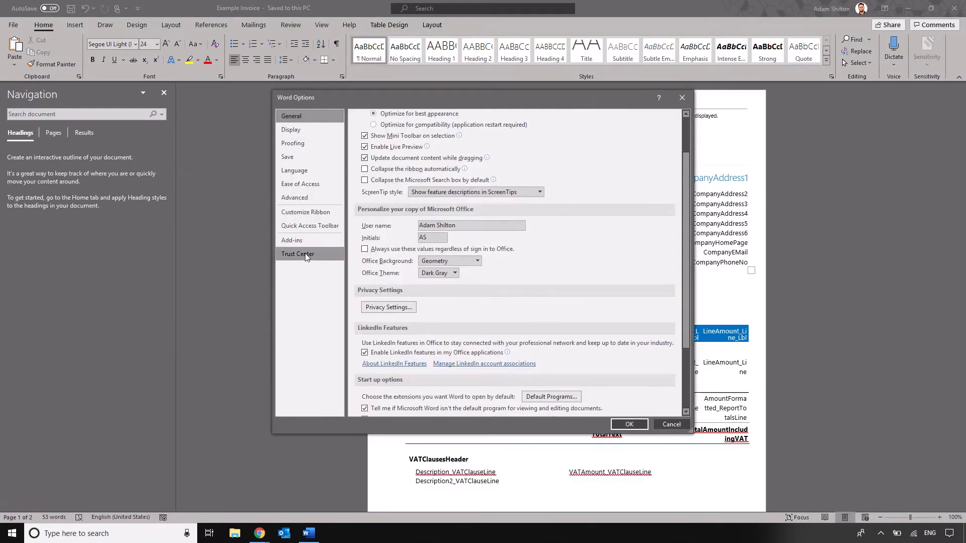
pyautogui.click(306, 213)
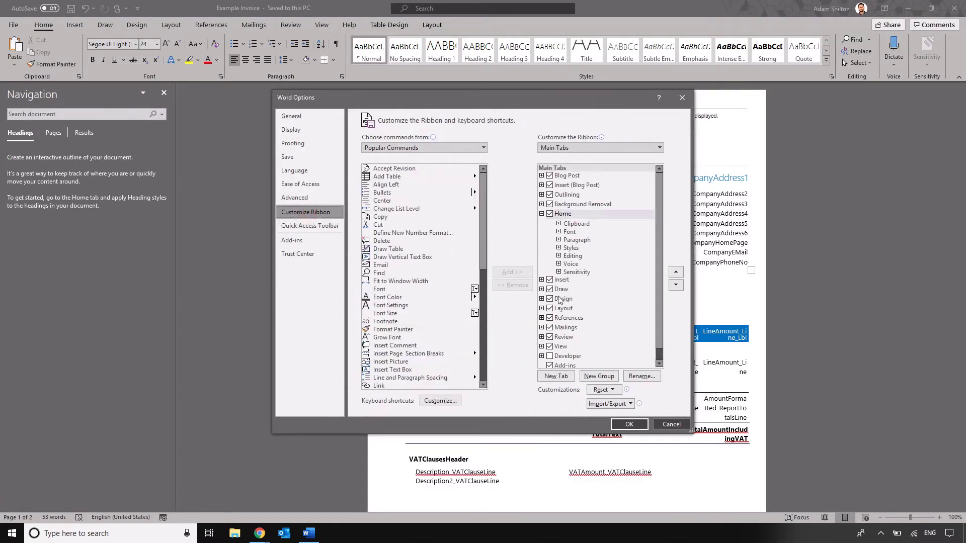
pyautogui.scroll(-1, 562, 358)
pyautogui.click(549, 344)
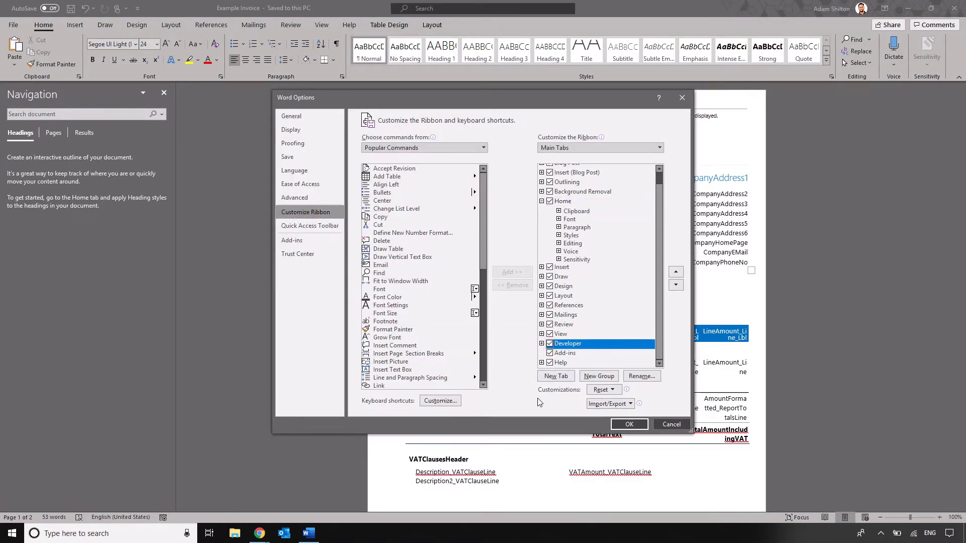
pyautogui.click(629, 424)
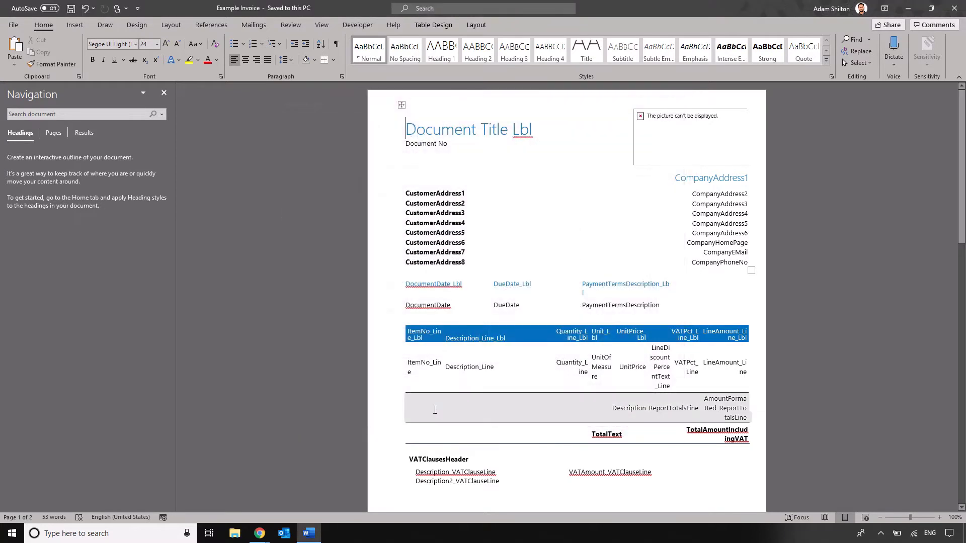
# Show the XML Mapping pane for the Dynamics NAV invoice XML part with Header expanded, closing Navigation.
pyautogui.click(357, 26)
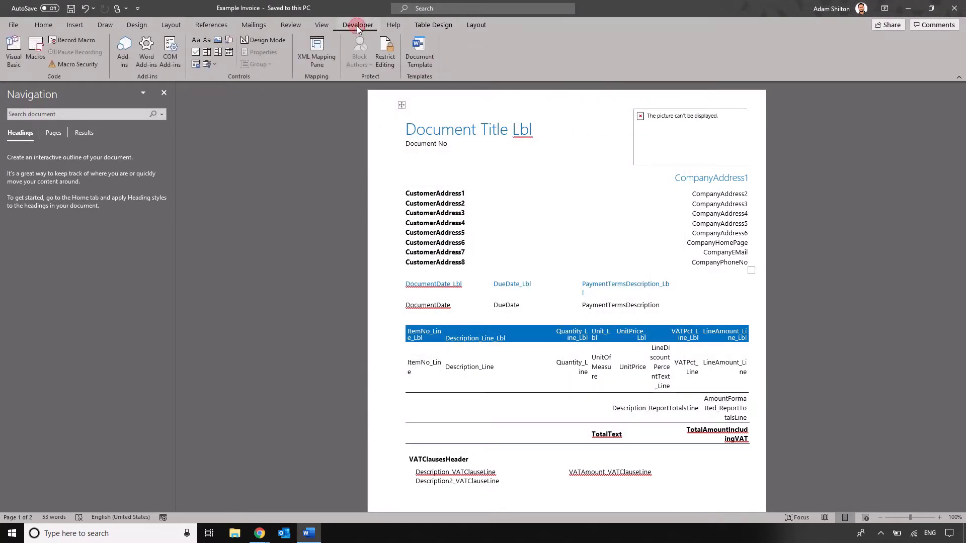
pyautogui.click(325, 67)
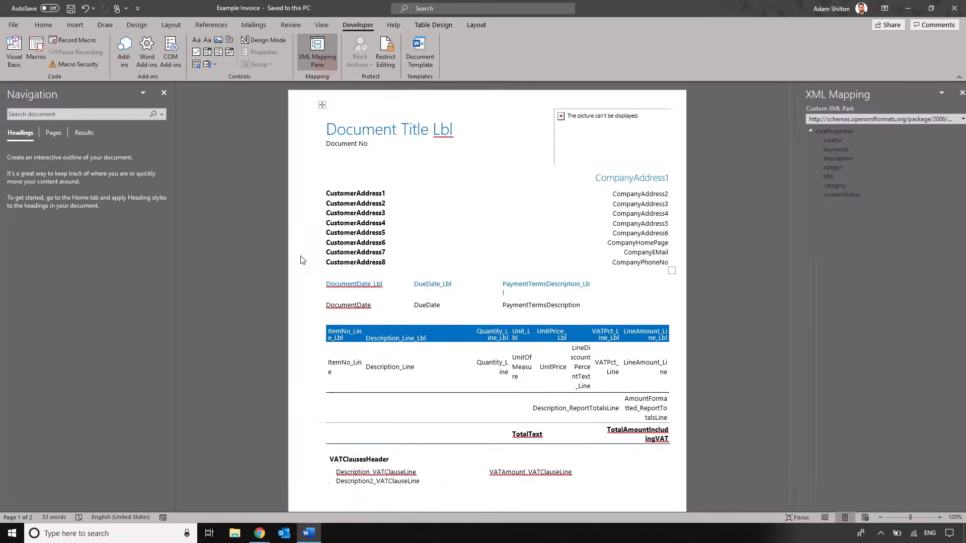
pyautogui.click(162, 93)
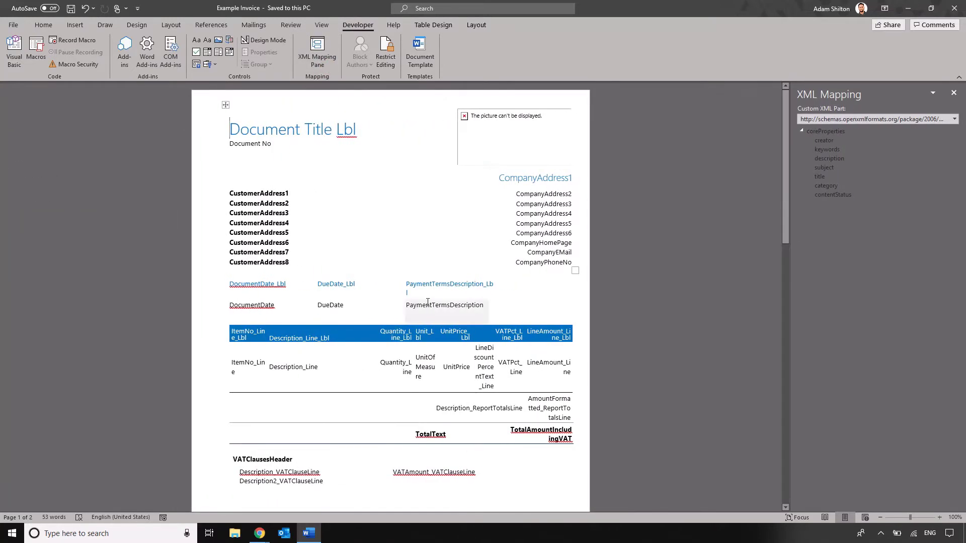
pyautogui.click(883, 119)
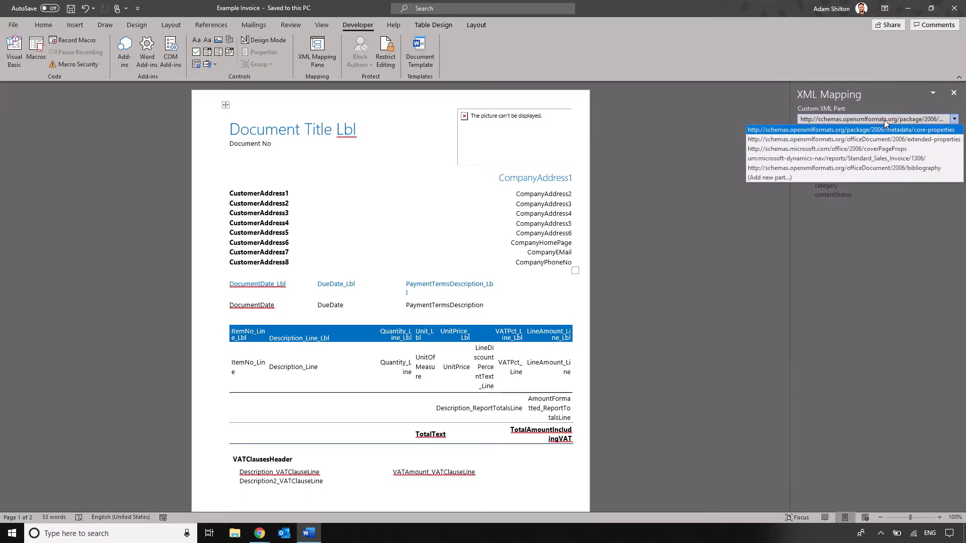
pyautogui.click(881, 159)
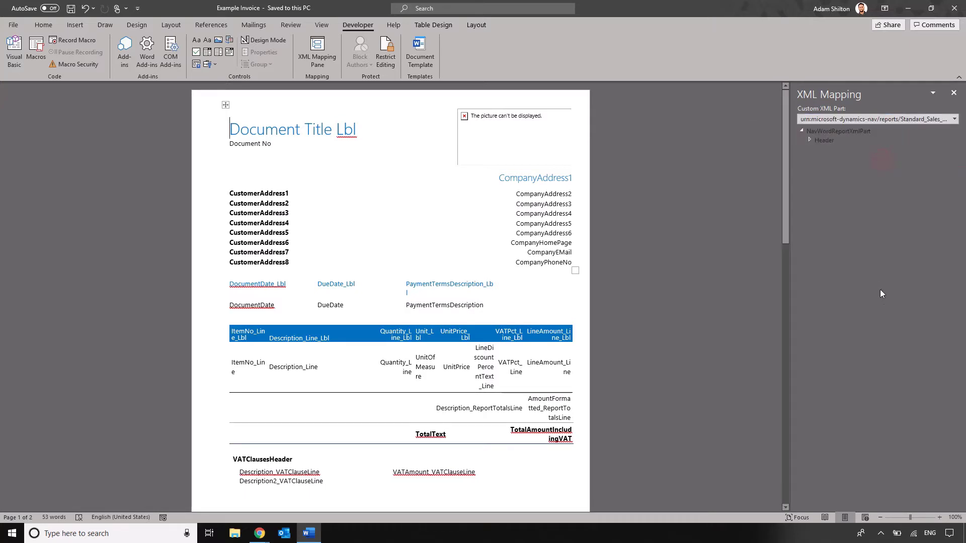
pyautogui.click(809, 138)
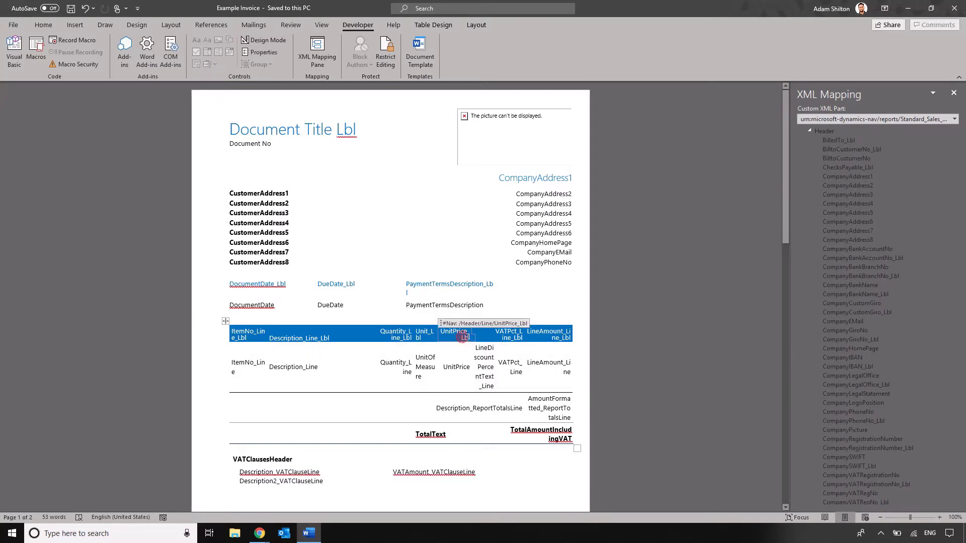
# Apply the purple grid table style to the invoice lines table.
pyautogui.click(226, 321)
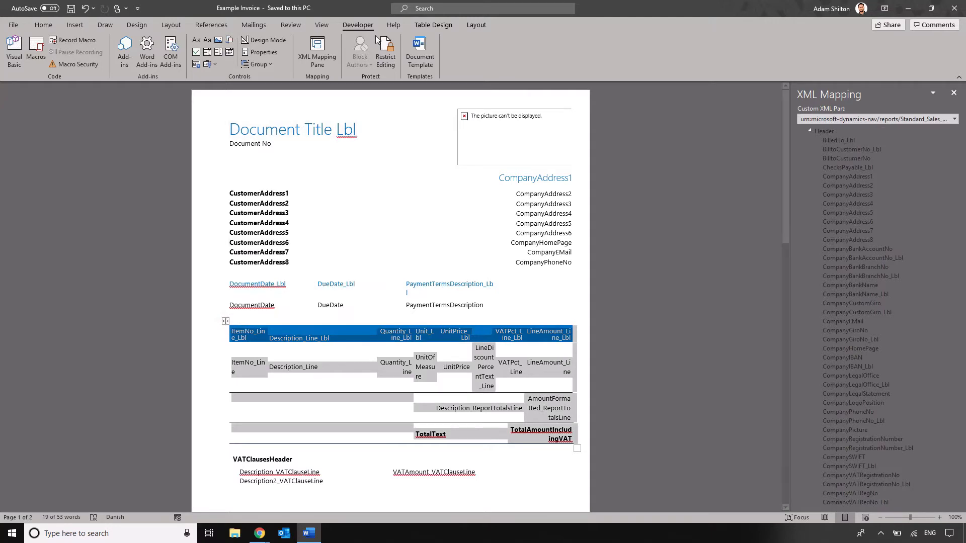
pyautogui.click(429, 24)
pyautogui.click(634, 50)
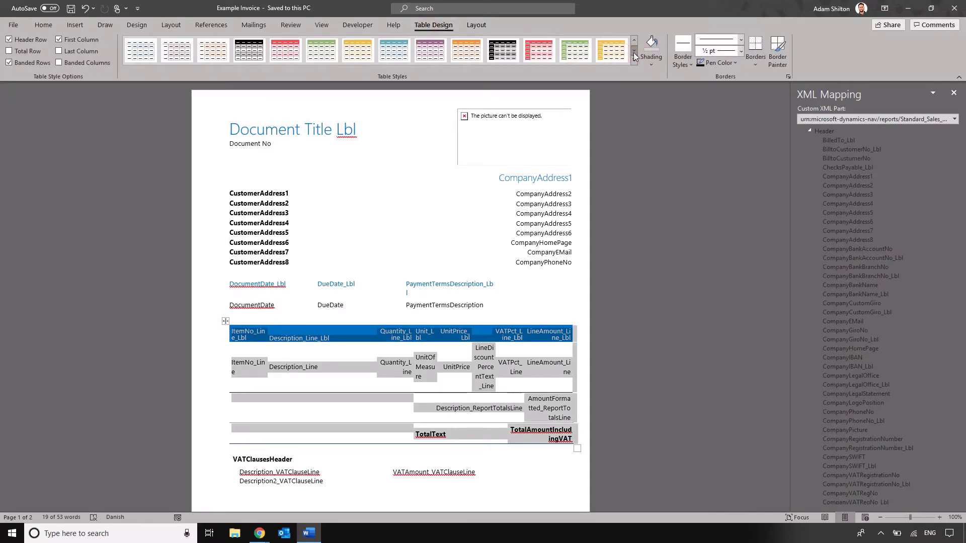
pyautogui.click(430, 50)
pyautogui.click(386, 222)
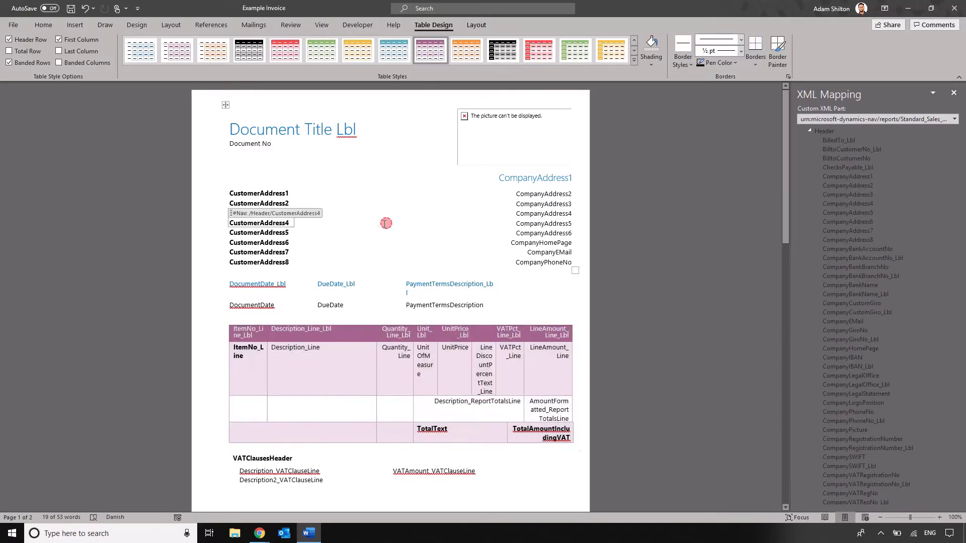
pyautogui.click(356, 129)
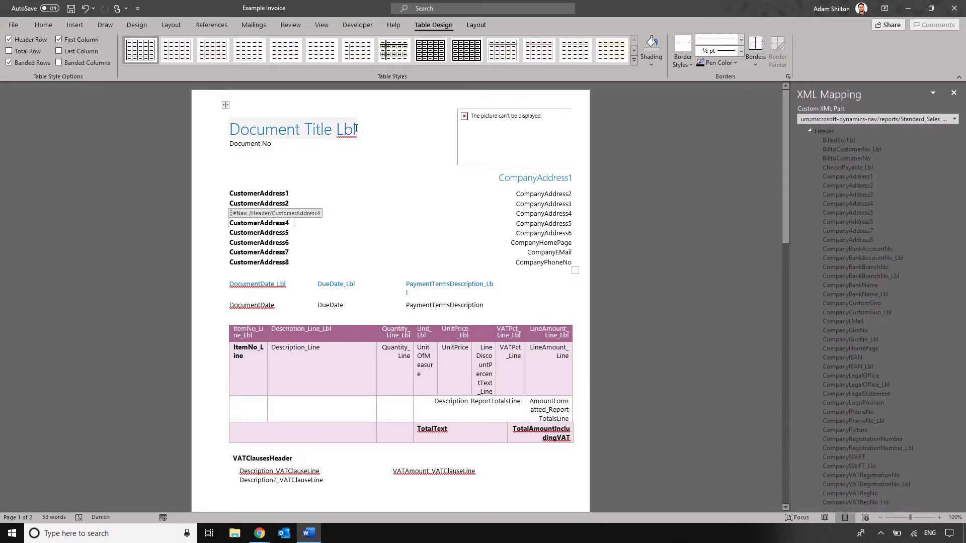
pyautogui.moveTo(356, 129); pyautogui.dragTo(229, 129)
# Colour the document title in the greyish-mauve theme colour.
pyautogui.click(40, 23)
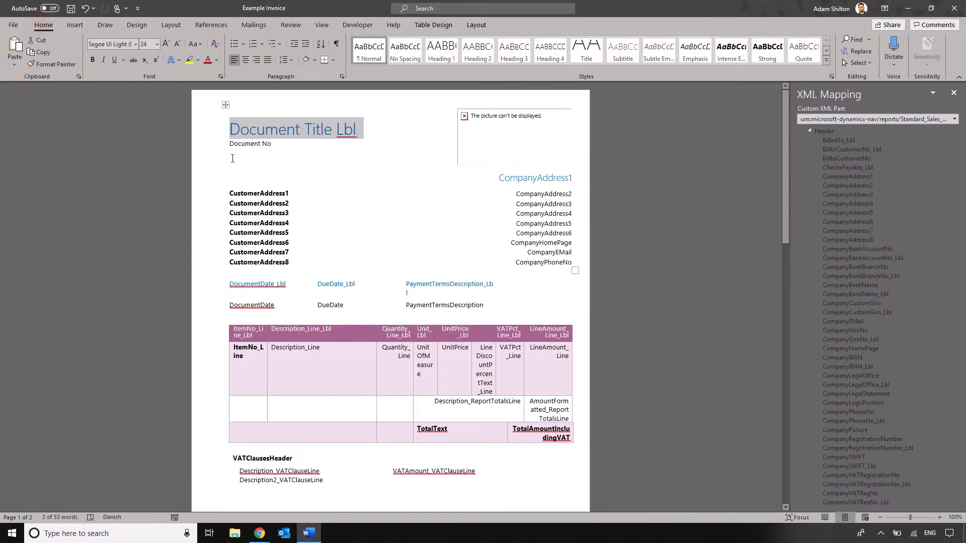
pyautogui.click(217, 60)
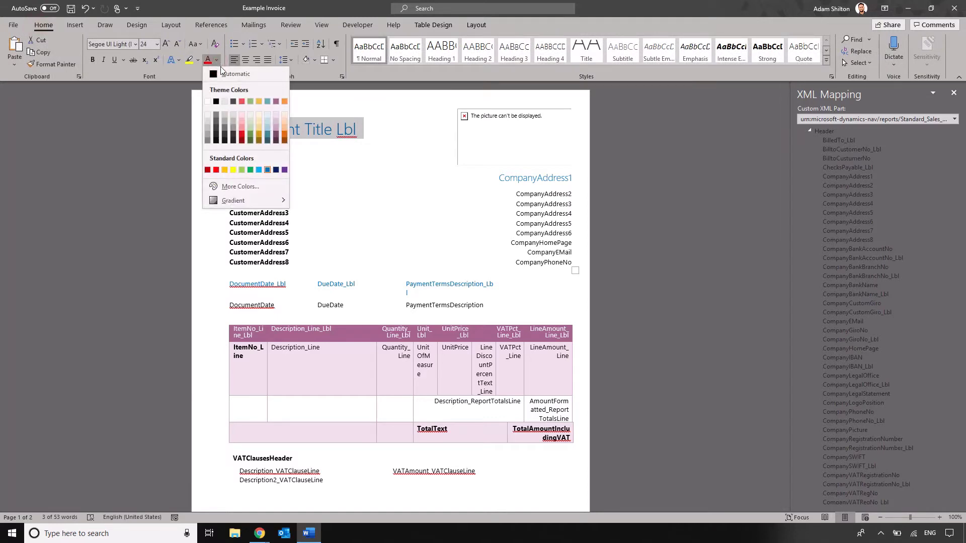
pyautogui.click(276, 139)
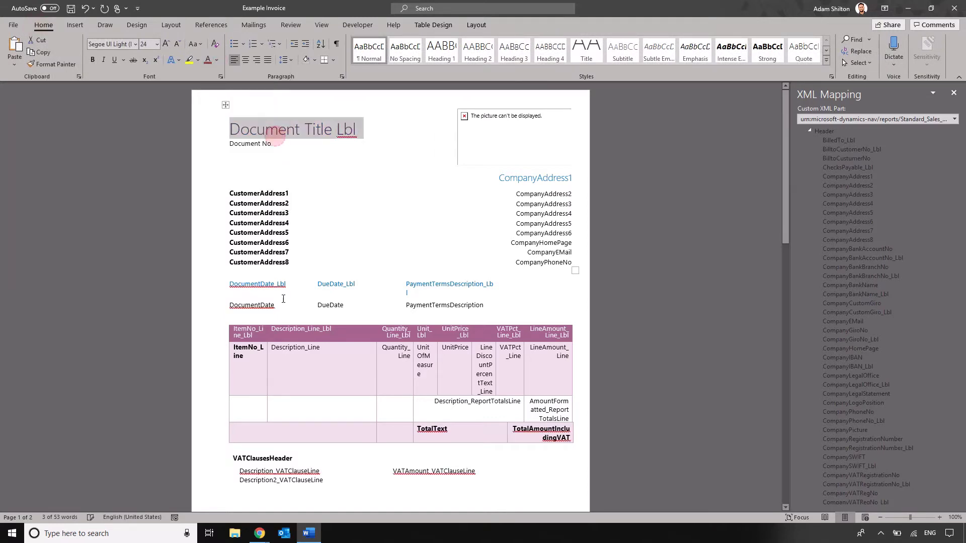
# Give the date and payment-terms labels row and CompanyAddress1 the same mauve font colour.
pyautogui.click(240, 283)
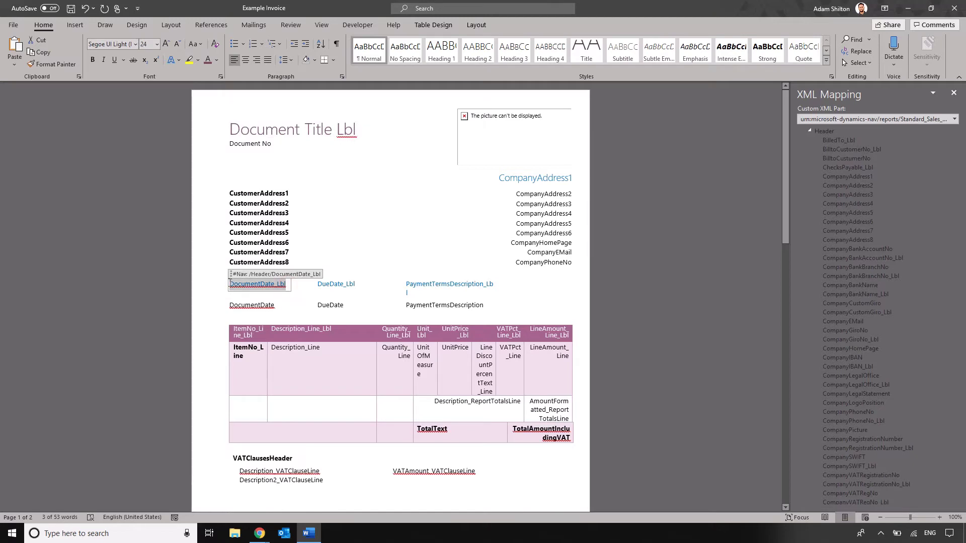
pyautogui.keyDown('shift'); pyautogui.click(358, 284); pyautogui.keyUp('shift')
pyautogui.keyDown('shift'); pyautogui.click(493, 285); pyautogui.keyUp('shift')
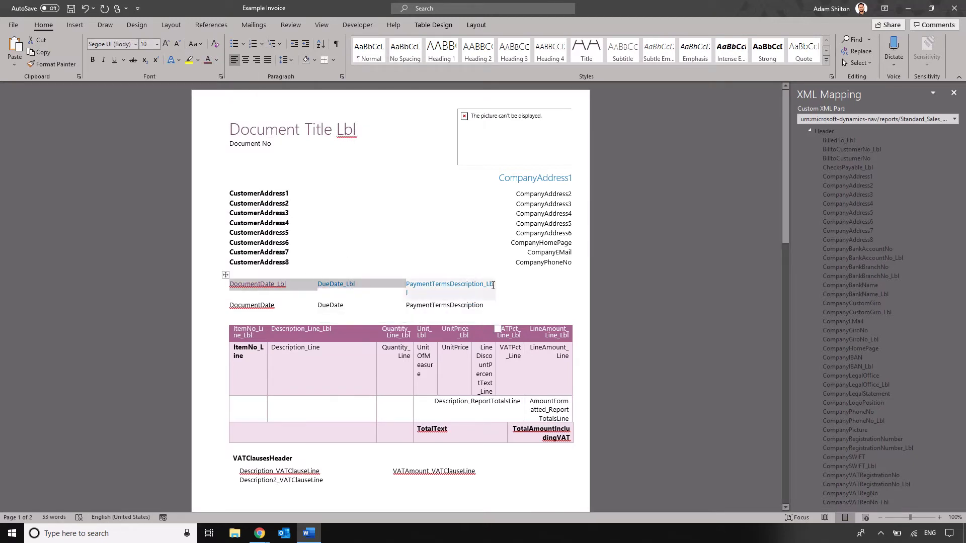
pyautogui.keyDown('shift'); pyautogui.click(489, 282); pyautogui.keyUp('shift')
pyautogui.keyDown('shift'); pyautogui.click(488, 283); pyautogui.keyUp('shift')
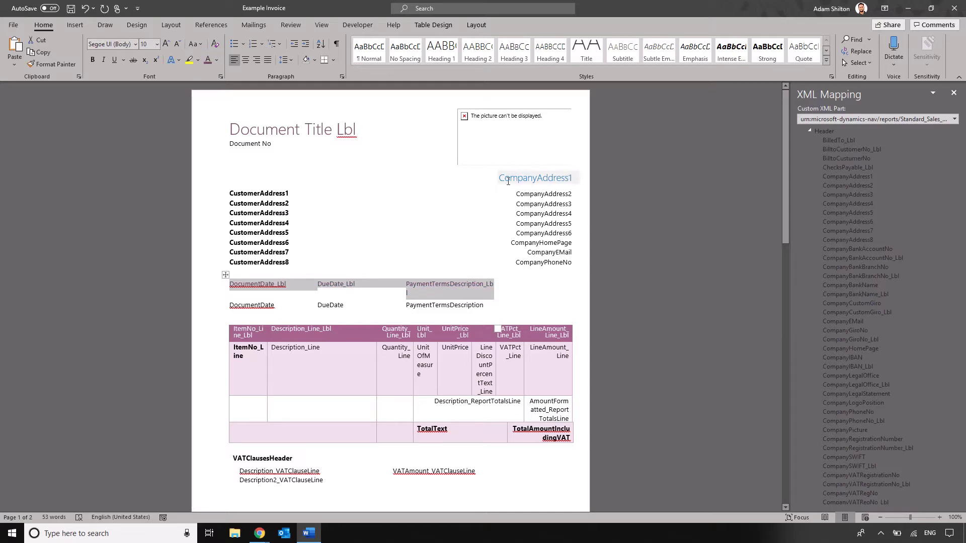
pyautogui.moveTo(501, 179); pyautogui.dragTo(569, 179)
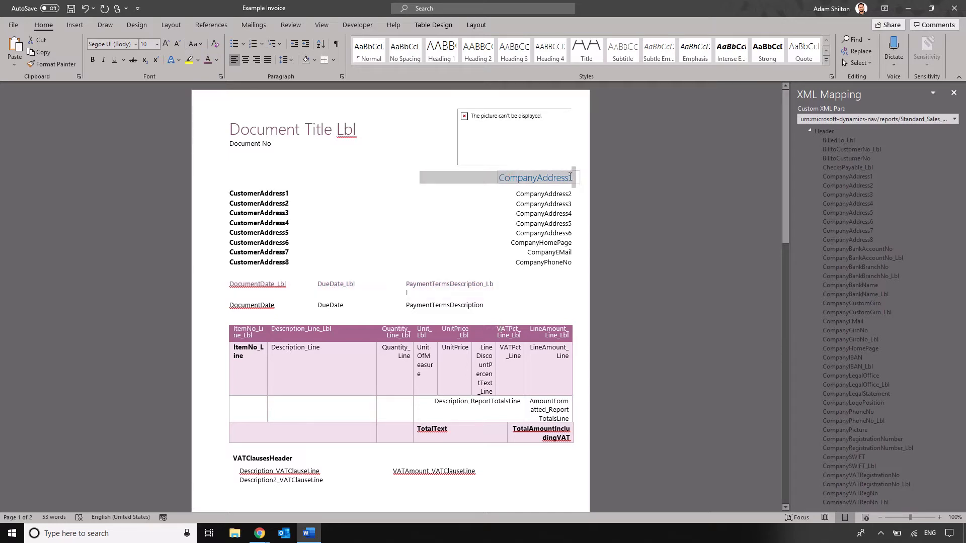
pyautogui.click(570, 178)
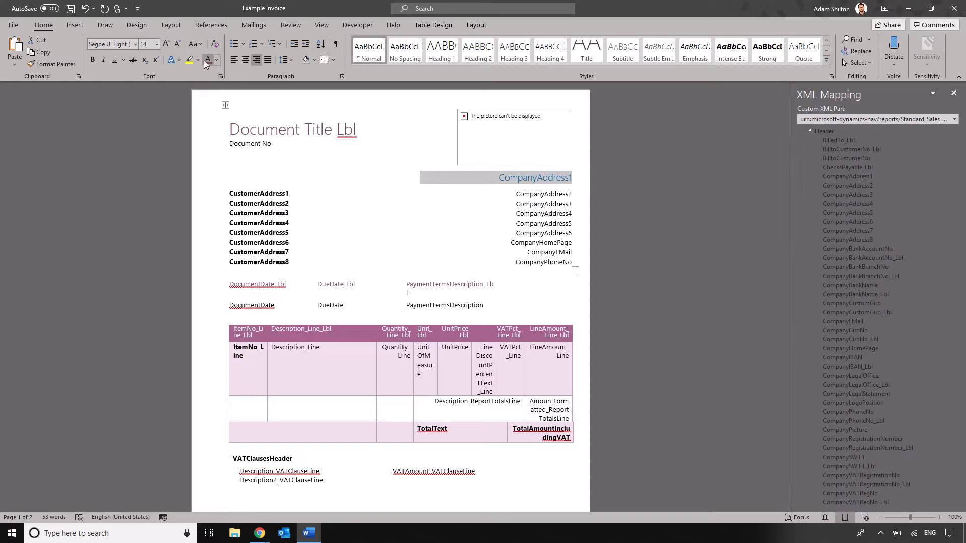
pyautogui.click(588, 270)
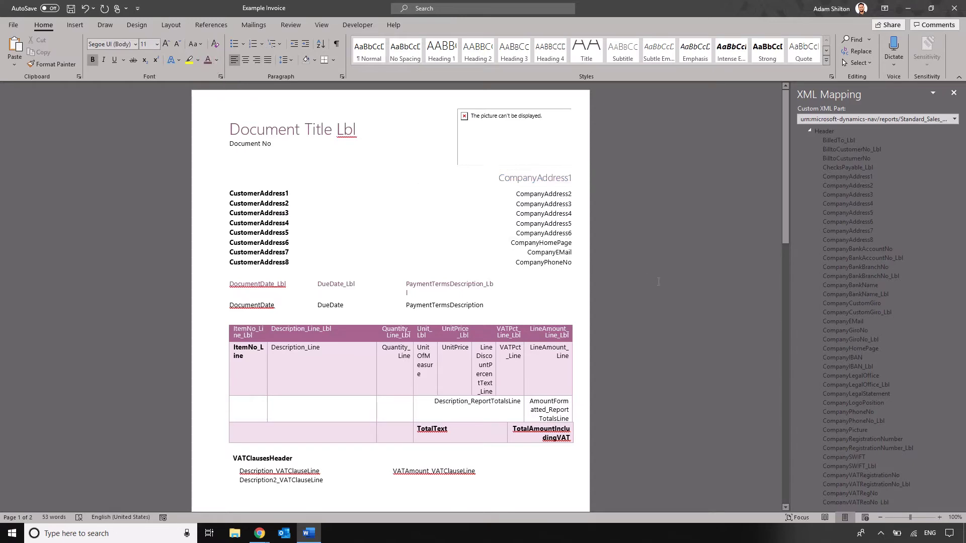
pyautogui.scroll(-5, 658, 281)
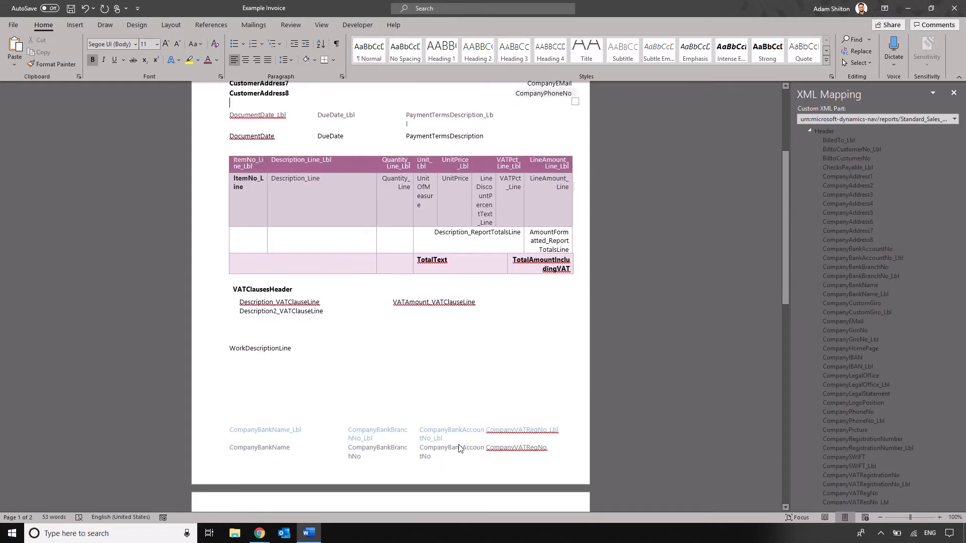
pyautogui.click(451, 441)
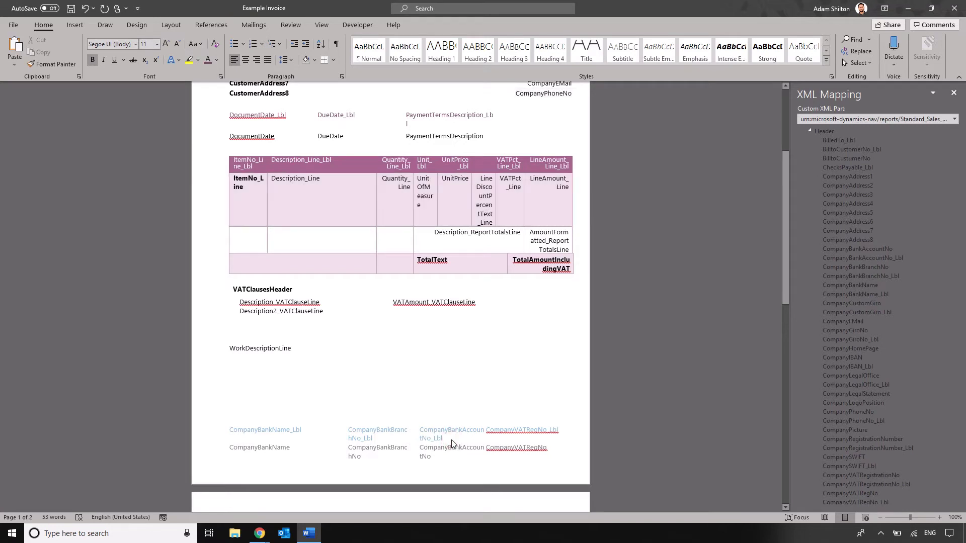
# Open the first-page footer and select its bank labels row for text formatting.
pyautogui.doubleClick(451, 440)
pyautogui.moveTo(560, 430); pyautogui.dragTo(231, 431)
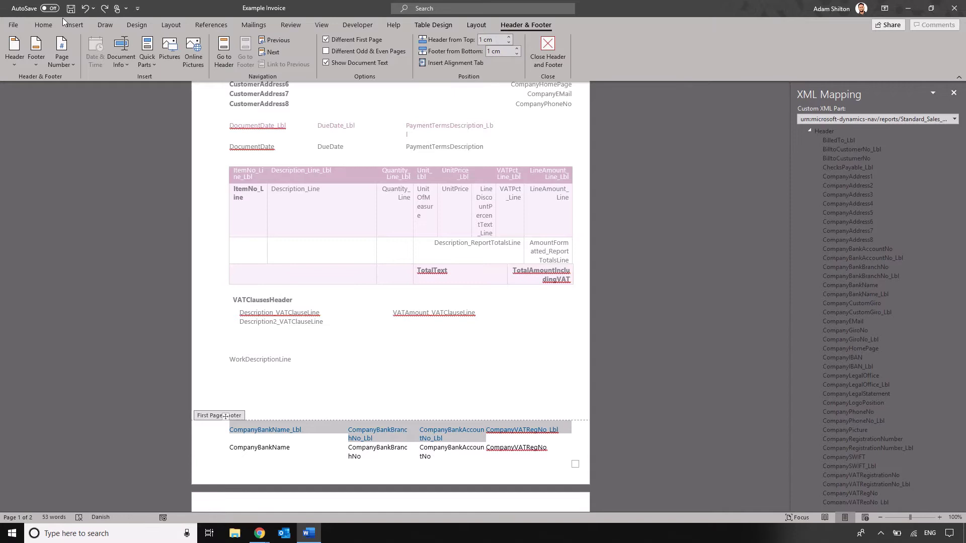
pyautogui.click(43, 24)
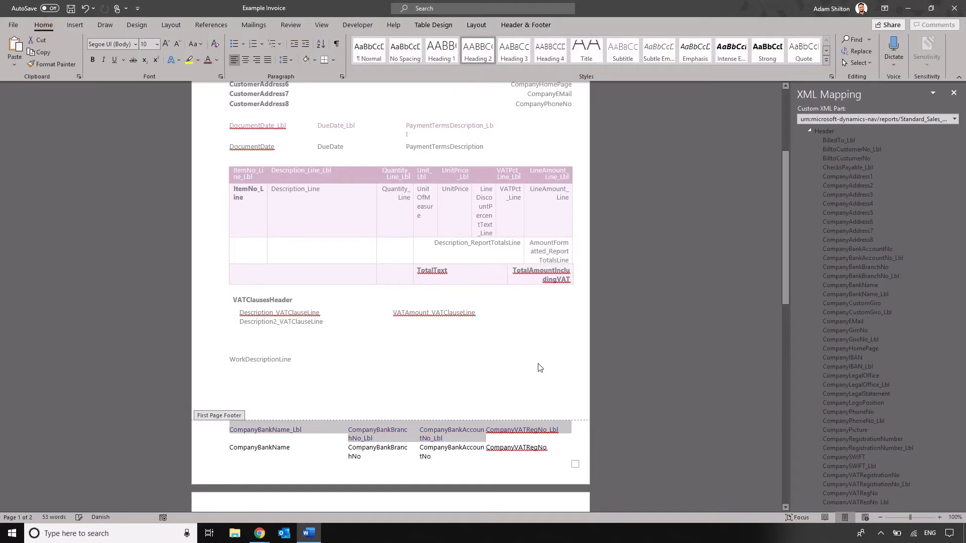
# Return to the invoice body and place the cursor beside the payment terms row.
pyautogui.doubleClick(562, 354)
pyautogui.scroll(5, 559, 362)
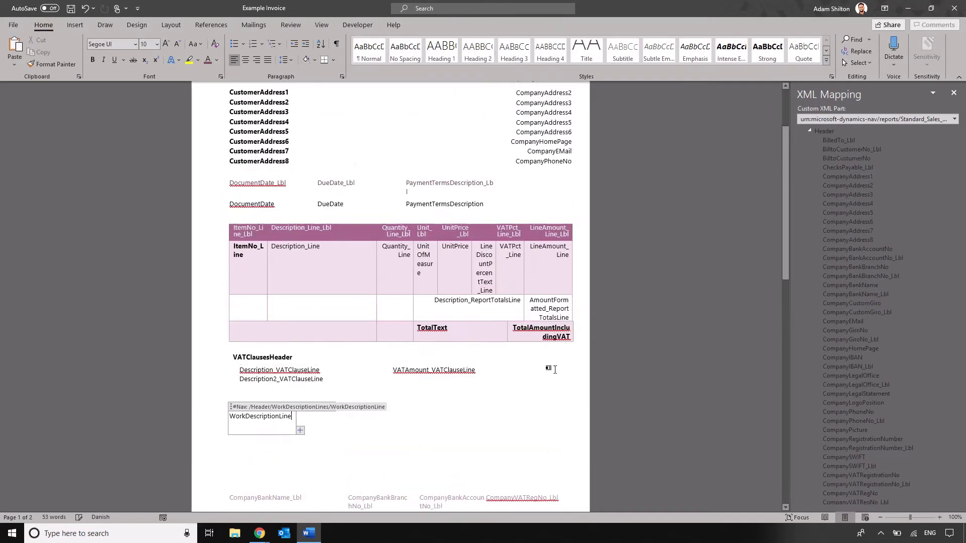
pyautogui.click(496, 330)
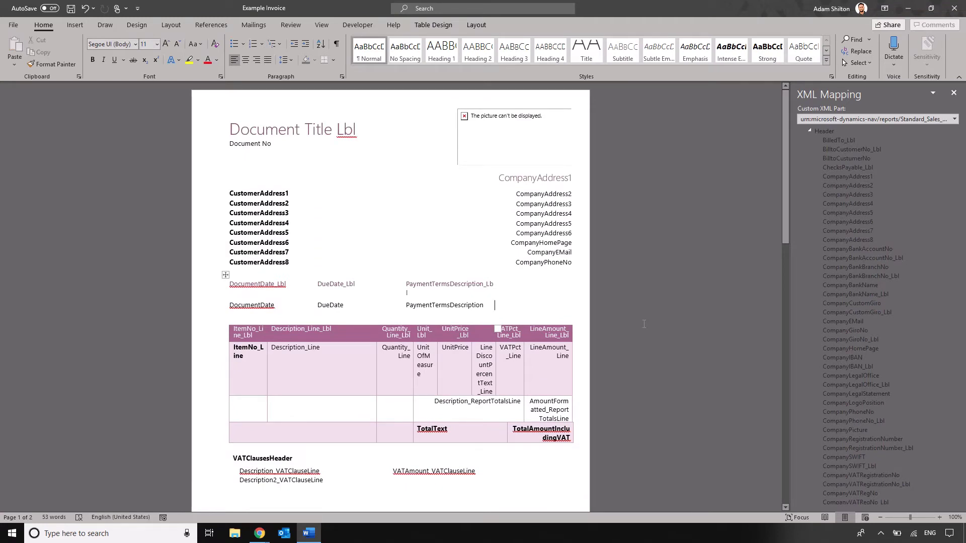
pyautogui.scroll(-2, 468, 292)
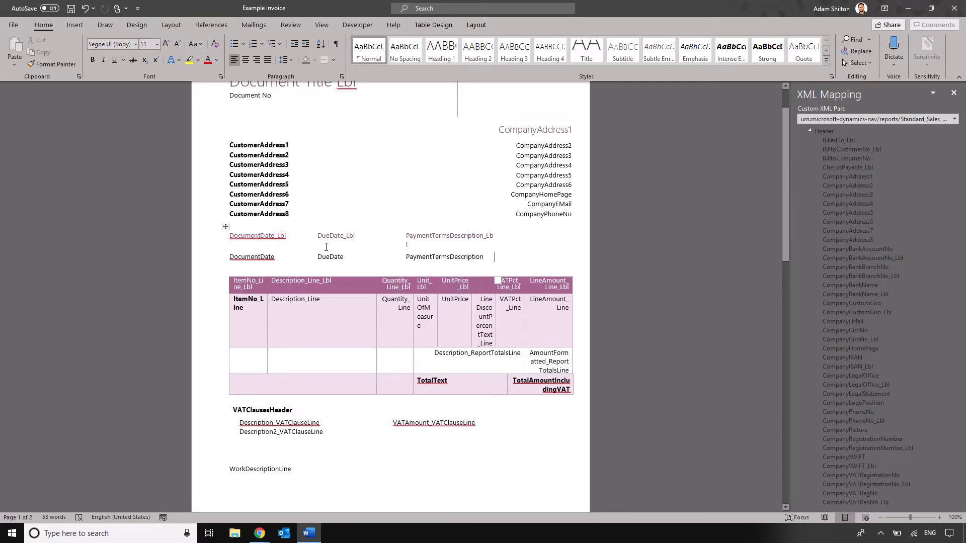
pyautogui.click(521, 256)
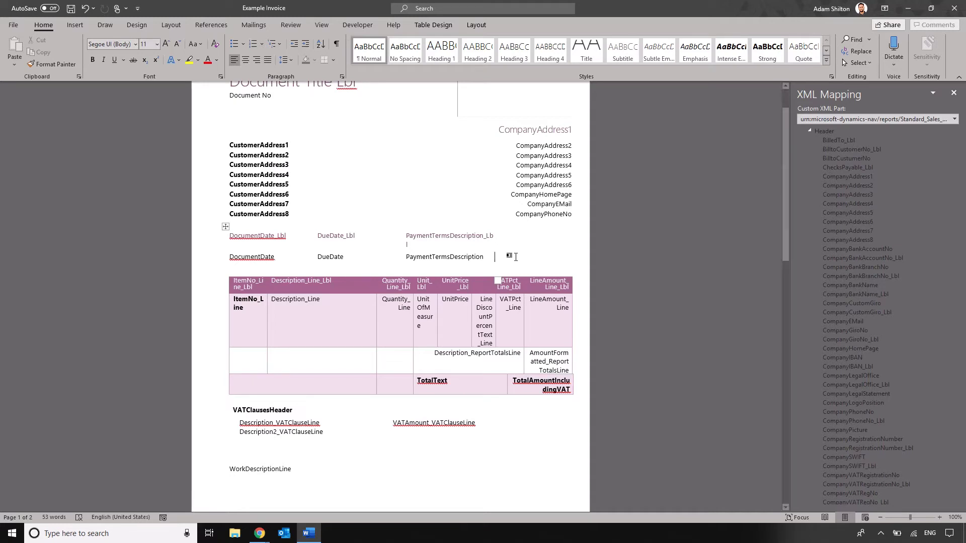
# Apply All Borders to every cell of the date and payment terms table.
pyautogui.moveTo(503, 257); pyautogui.dragTo(258, 242)
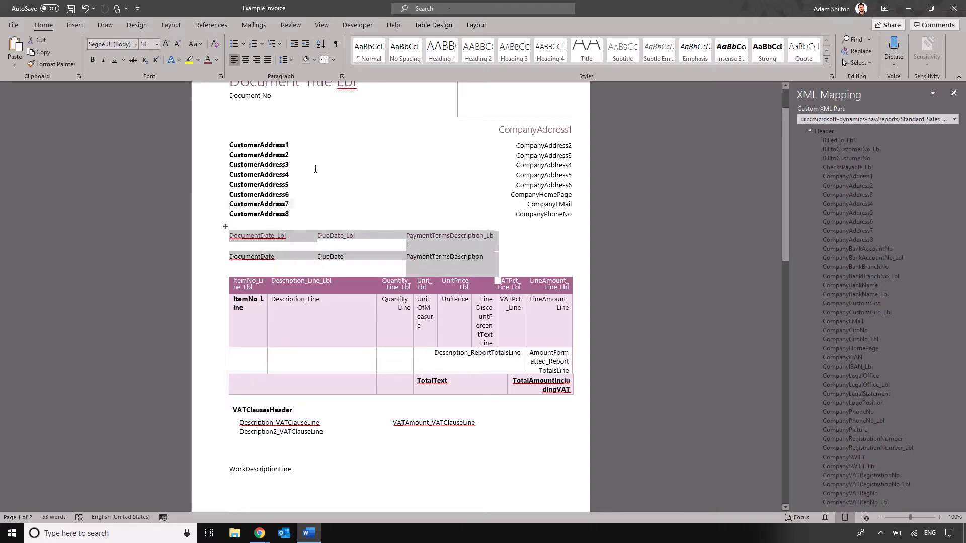
pyautogui.click(430, 26)
pyautogui.click(677, 66)
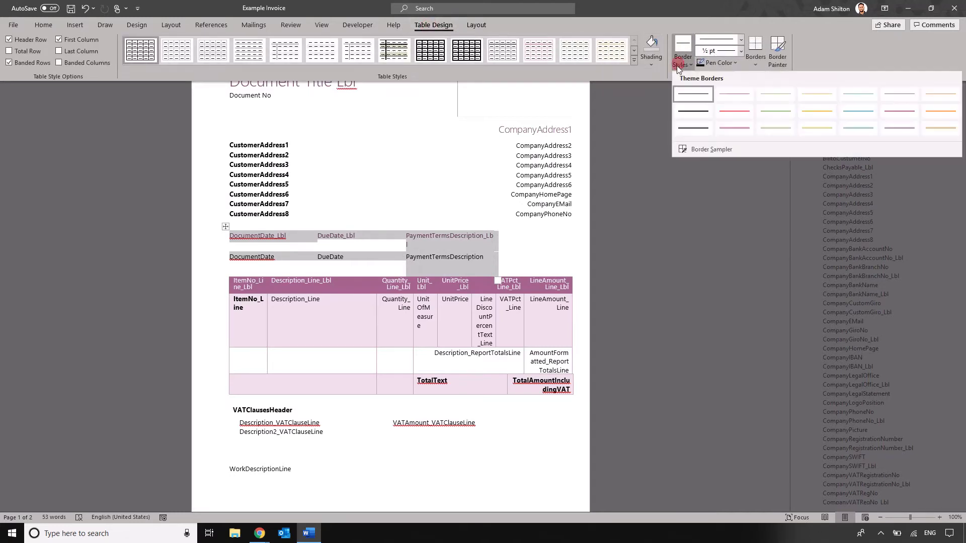
pyautogui.click(758, 65)
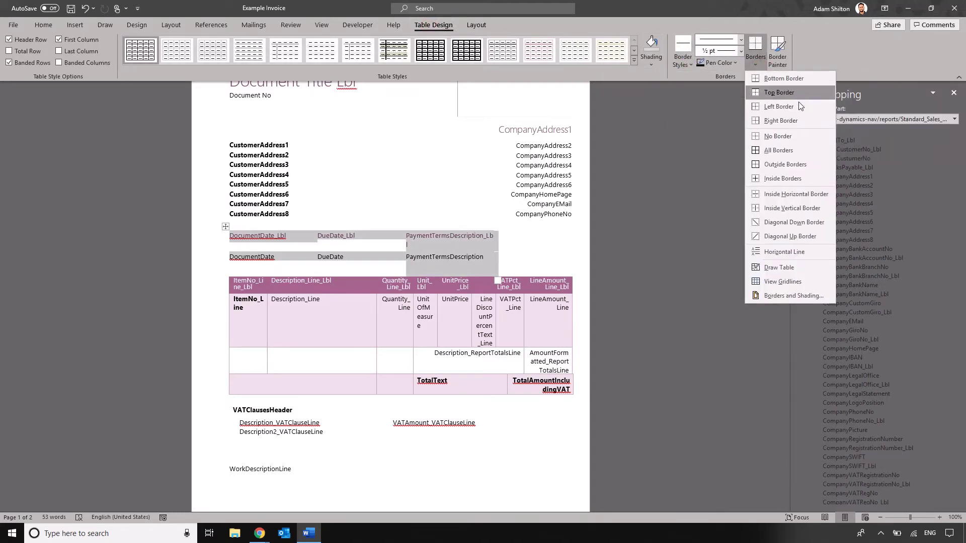
pyautogui.click(789, 150)
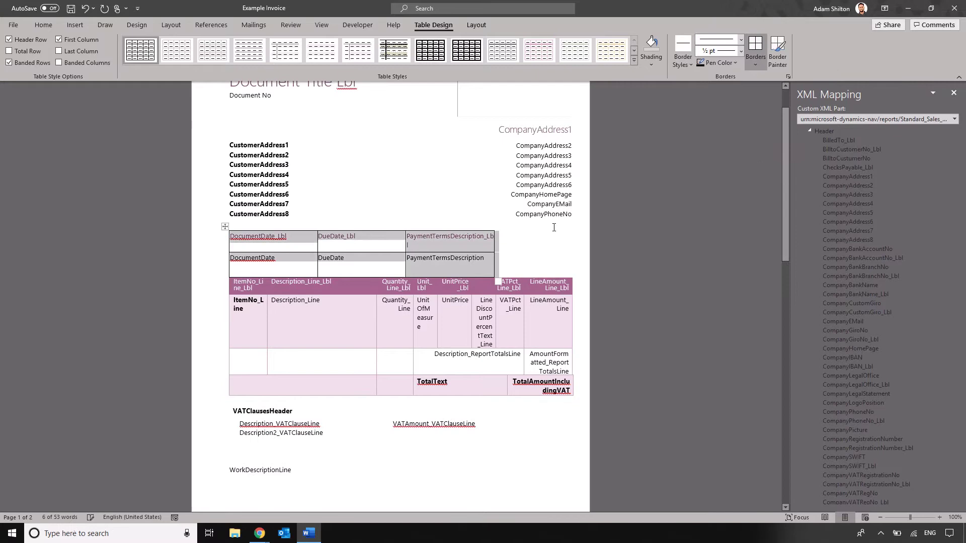
pyautogui.click(462, 248)
# Narrow the table and insert an empty column right of the PaymentTermsDescription_Lbl cell.
pyautogui.moveTo(498, 283); pyautogui.dragTo(484, 286)
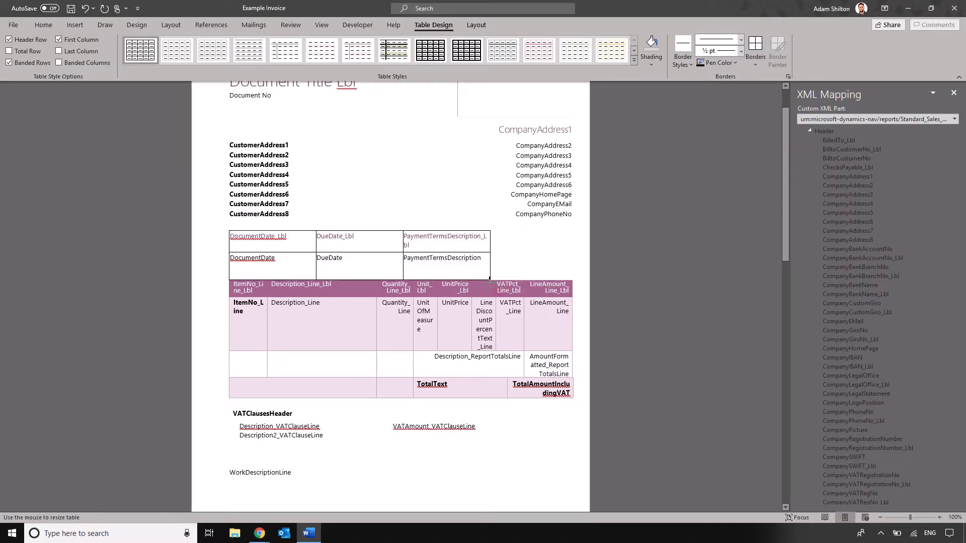
pyautogui.click(473, 248)
pyautogui.rightClick(474, 248)
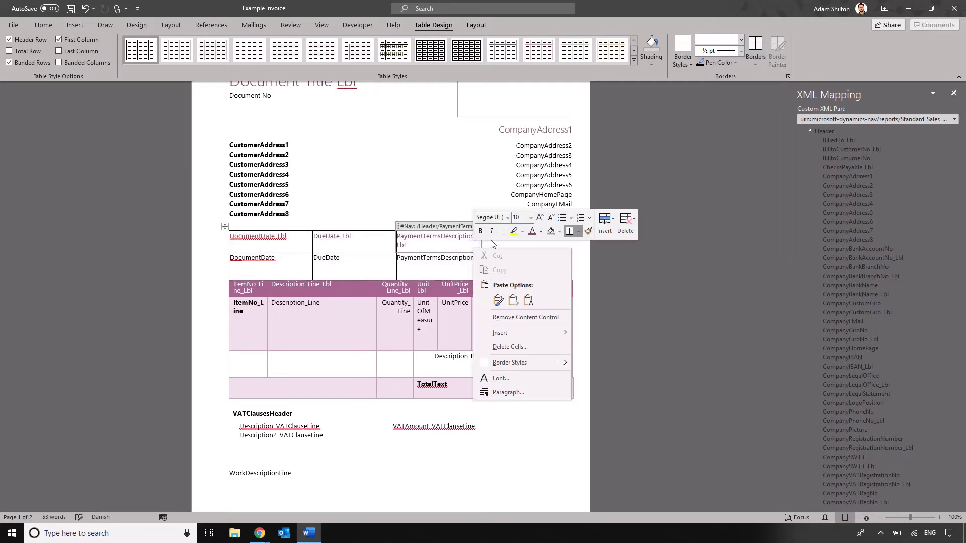
pyautogui.click(604, 224)
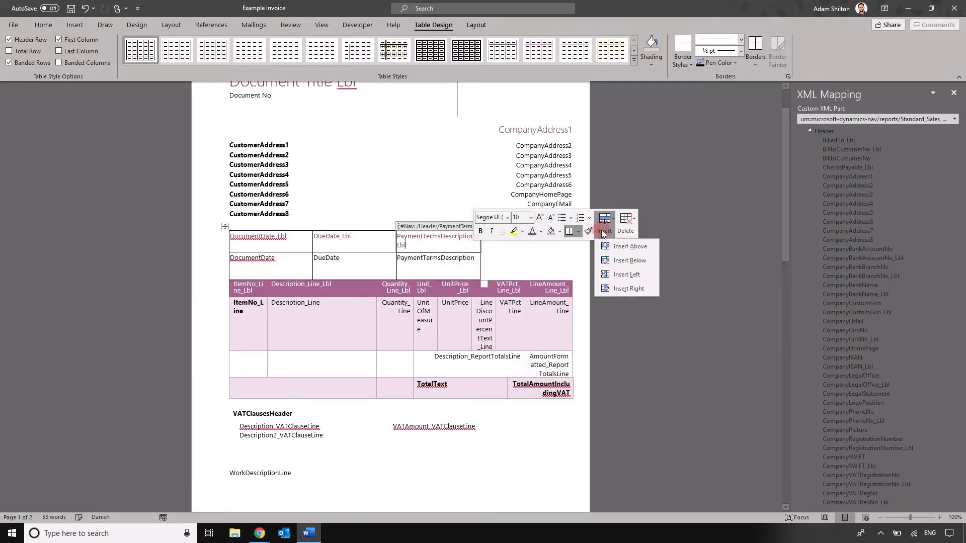
pyautogui.click(629, 288)
# Insert ShipmentMethodDescription_Lbl as a Rich Text content control in the new column's top cell.
pyautogui.click(505, 241)
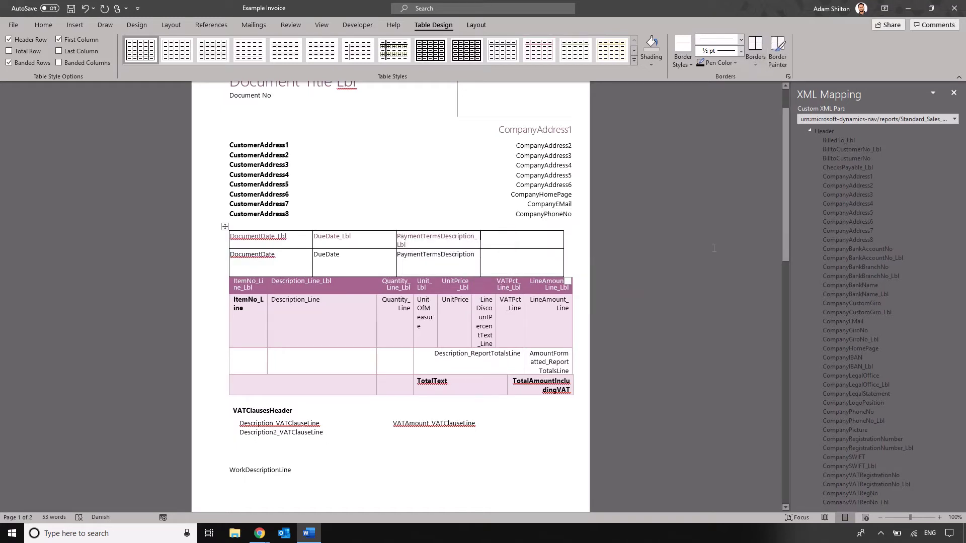
pyautogui.scroll(-9, 872, 265)
pyautogui.scroll(-16, 868, 262)
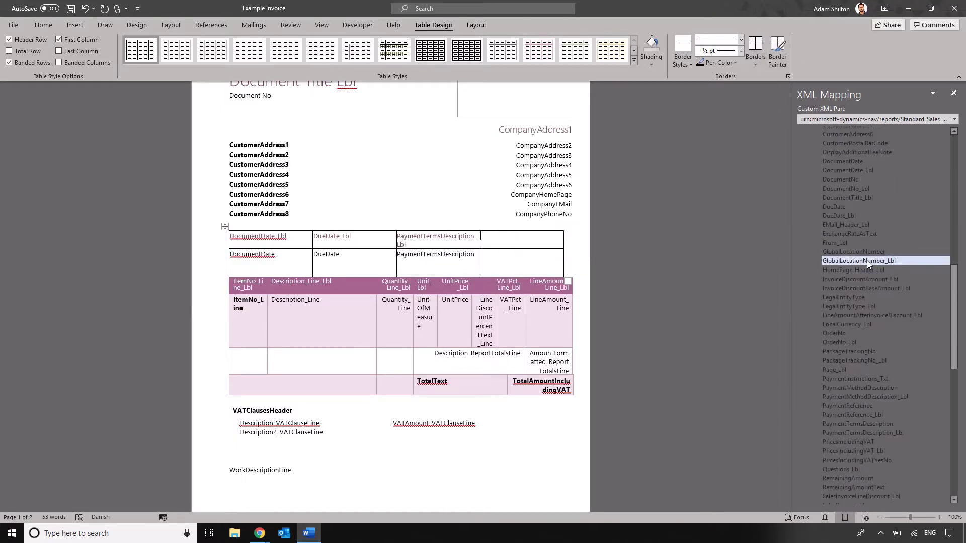
pyautogui.scroll(-2, 866, 261)
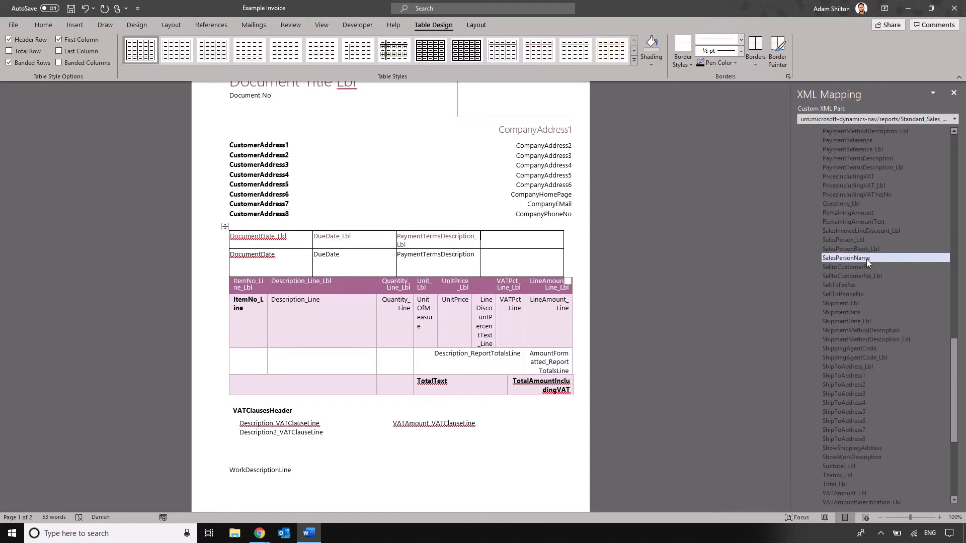
pyautogui.scroll(-1, 910, 331)
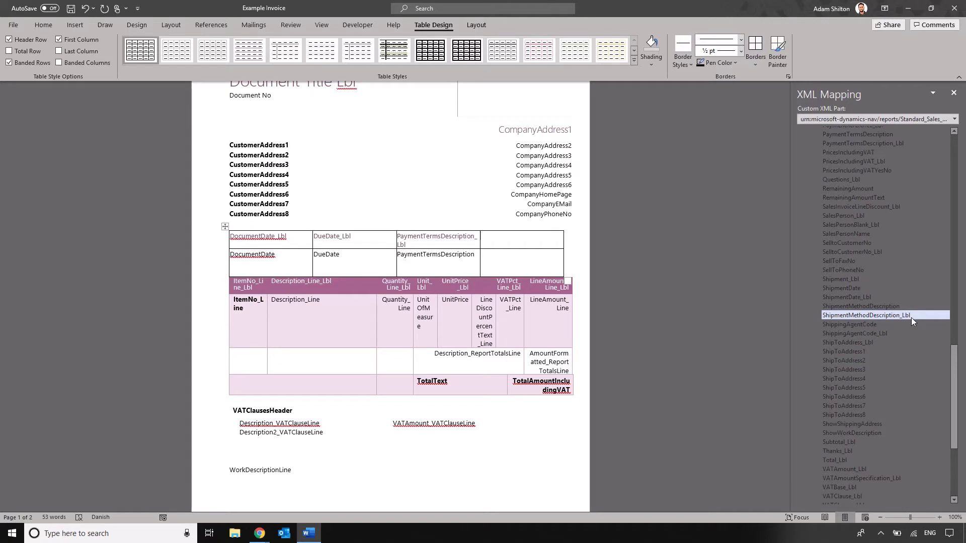
pyautogui.rightClick(892, 315)
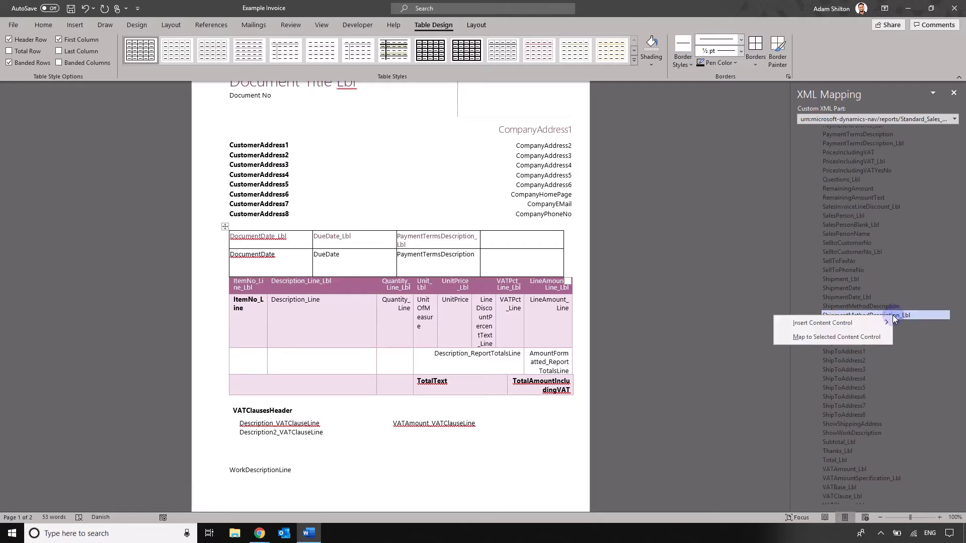
pyautogui.moveTo(879, 322)
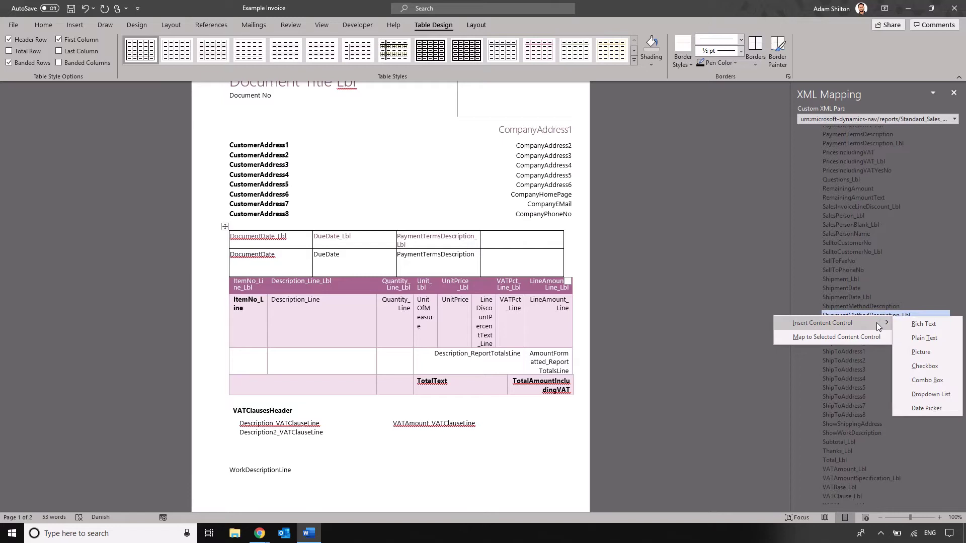
pyautogui.click(922, 337)
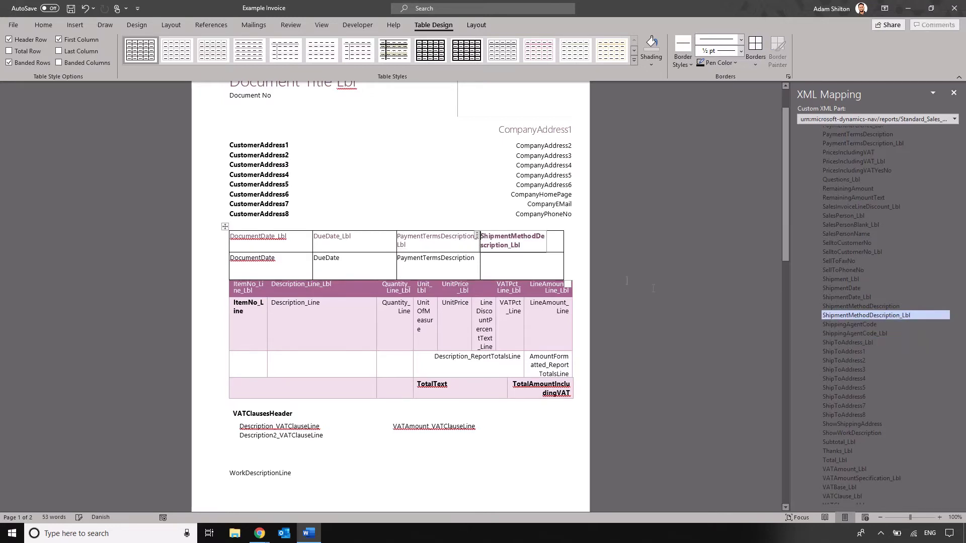
# Copy the PaymentTermsDescription_Lbl formatting with Format Painter.
pyautogui.click(430, 244)
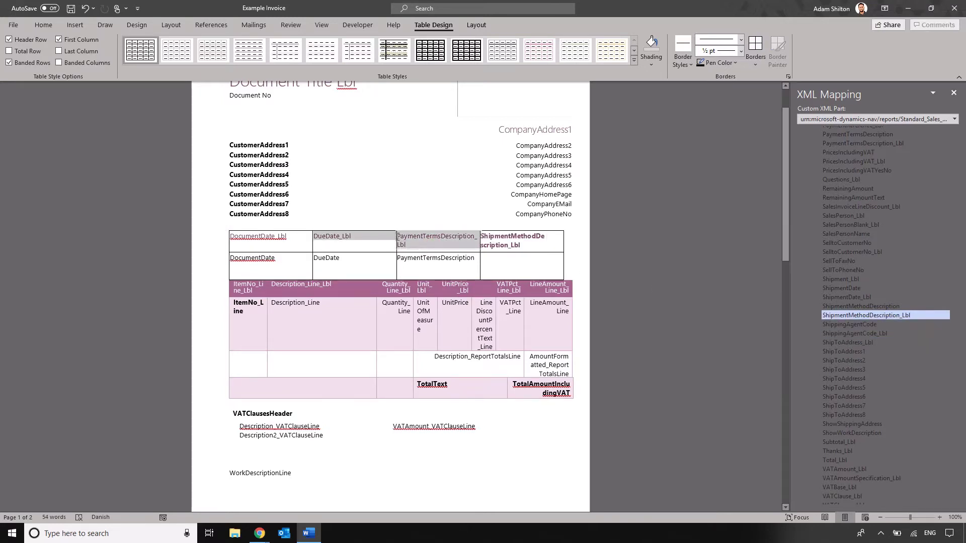
pyautogui.click(43, 25)
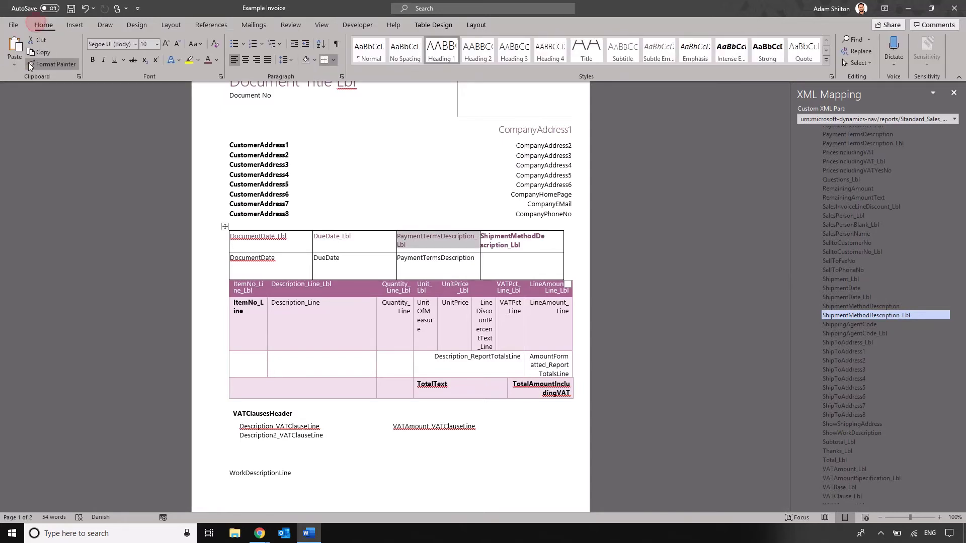
pyautogui.click(52, 64)
# Paint the label formatting onto ShipmentMethodDescription_Lbl and map ShipmentMethodDescription as Plain Text below it.
pyautogui.click(498, 241)
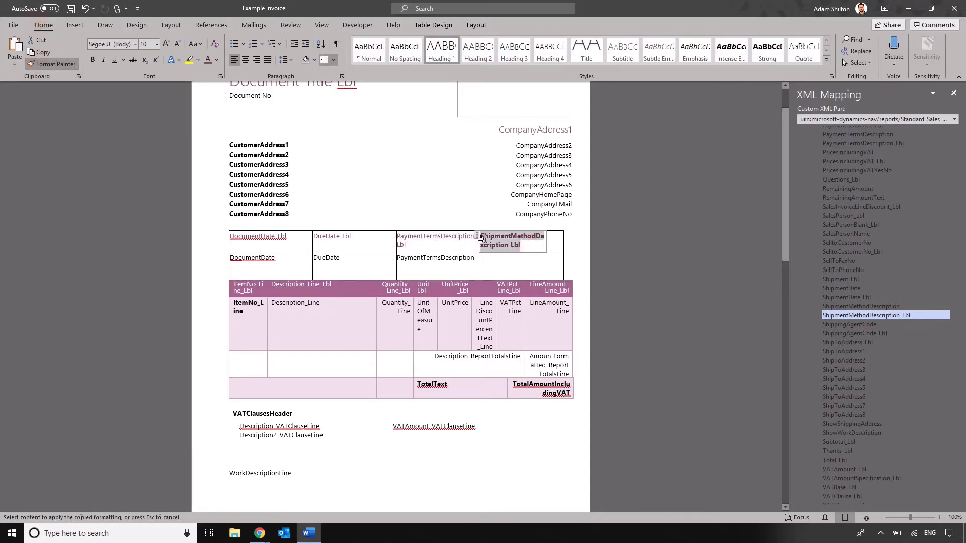
pyautogui.hotkey('ctrl', 'z')
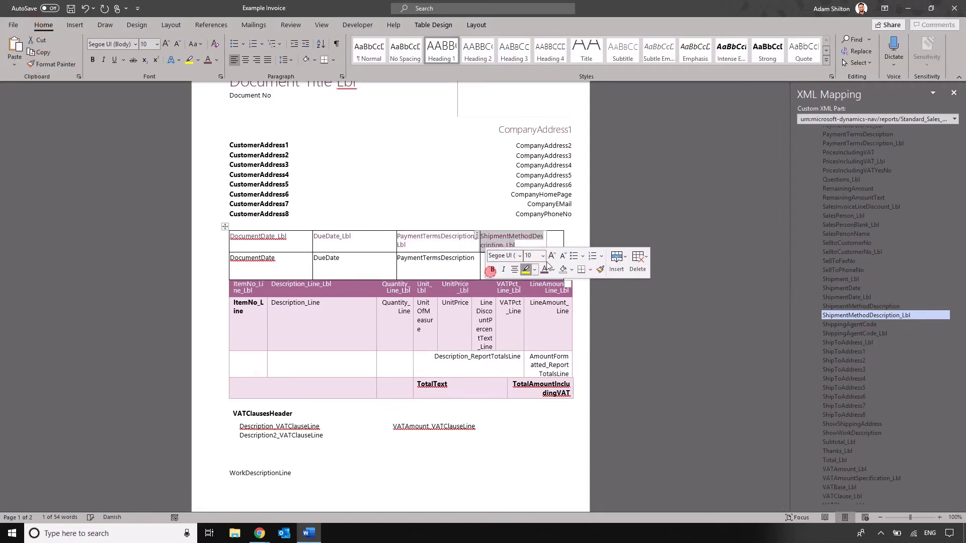
pyautogui.click(519, 271)
pyautogui.click(519, 271)
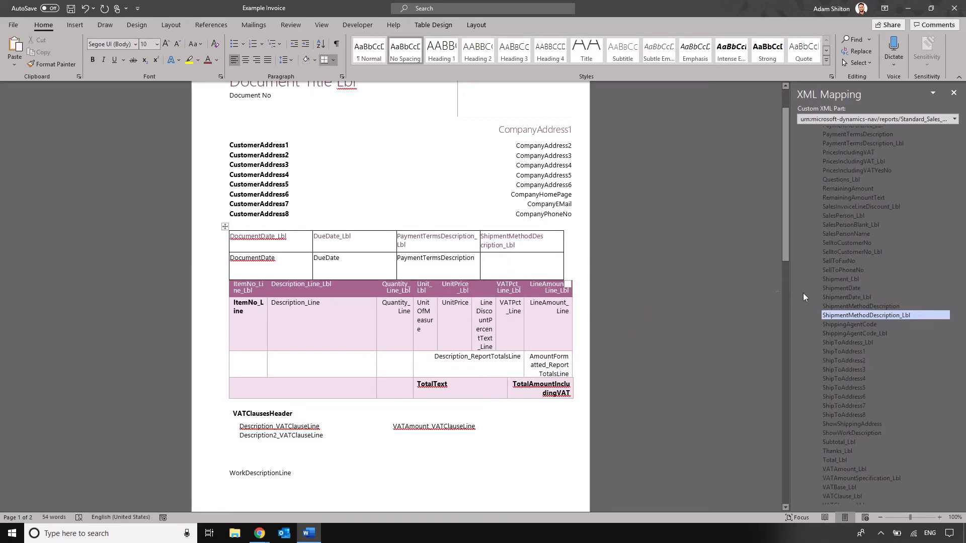
pyautogui.click(877, 308)
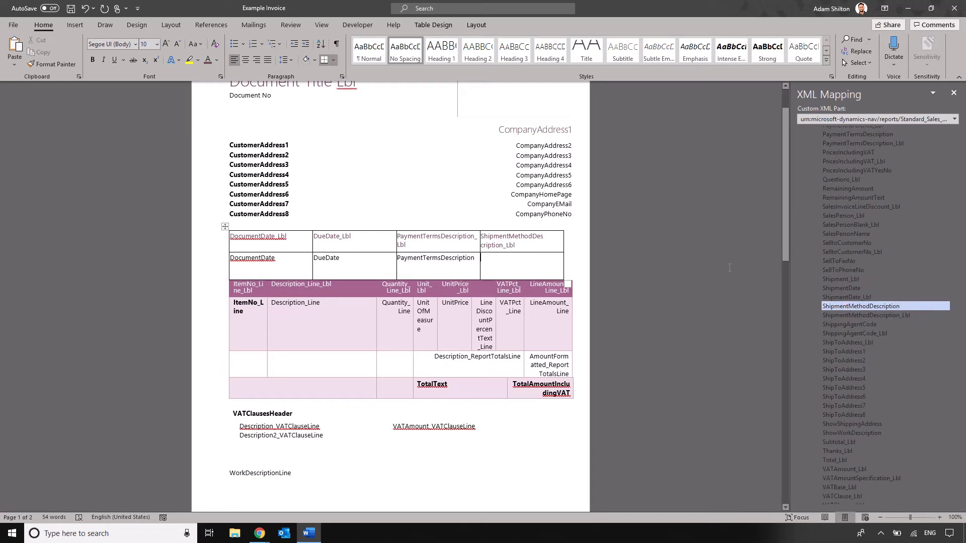
pyautogui.rightClick(852, 306)
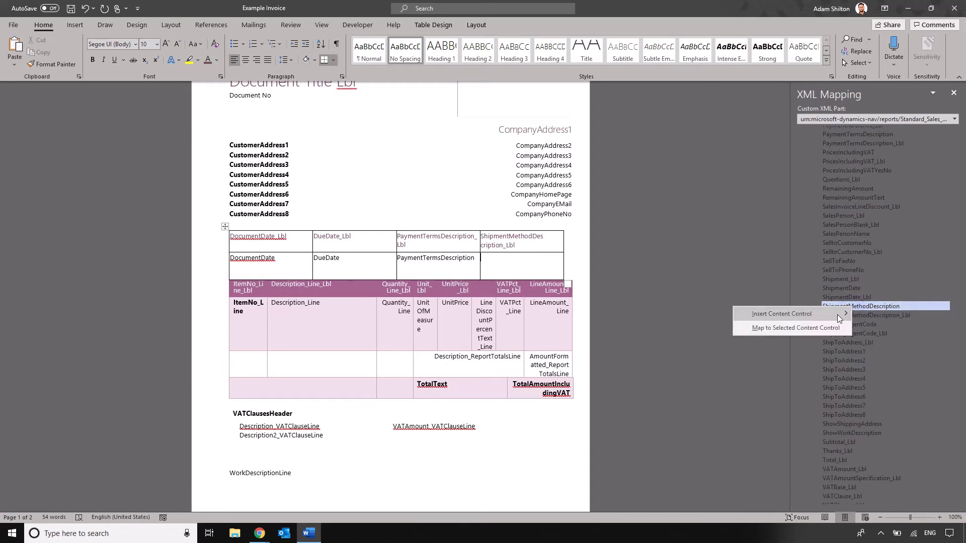
pyautogui.moveTo(837, 314)
pyautogui.click(889, 327)
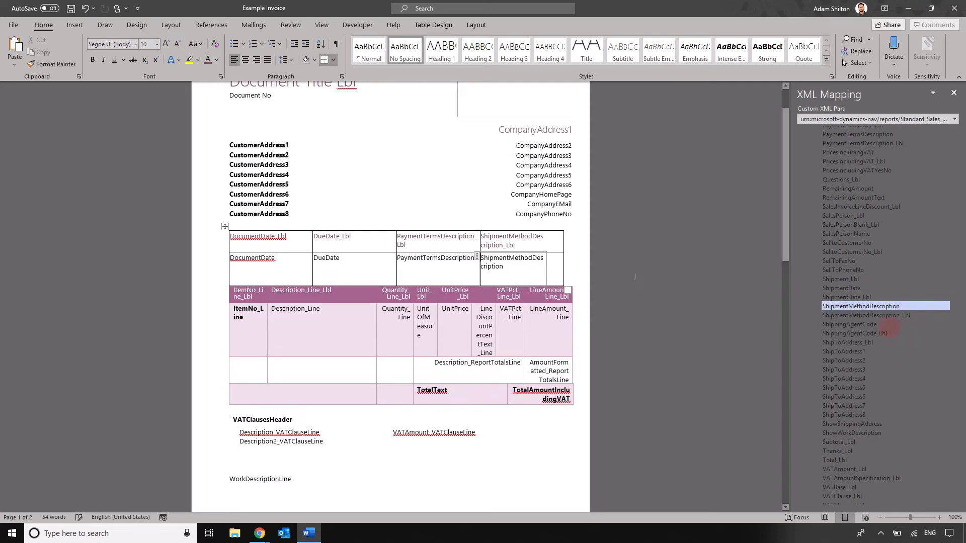
# Check the new label and field, then select the dates and shipment method table.
pyautogui.click(662, 278)
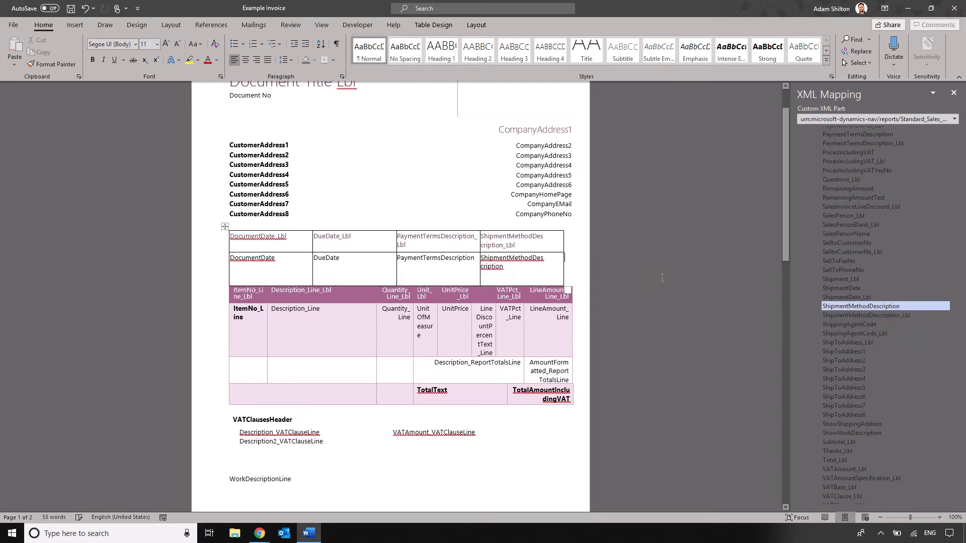
pyautogui.click(527, 245)
pyautogui.click(524, 268)
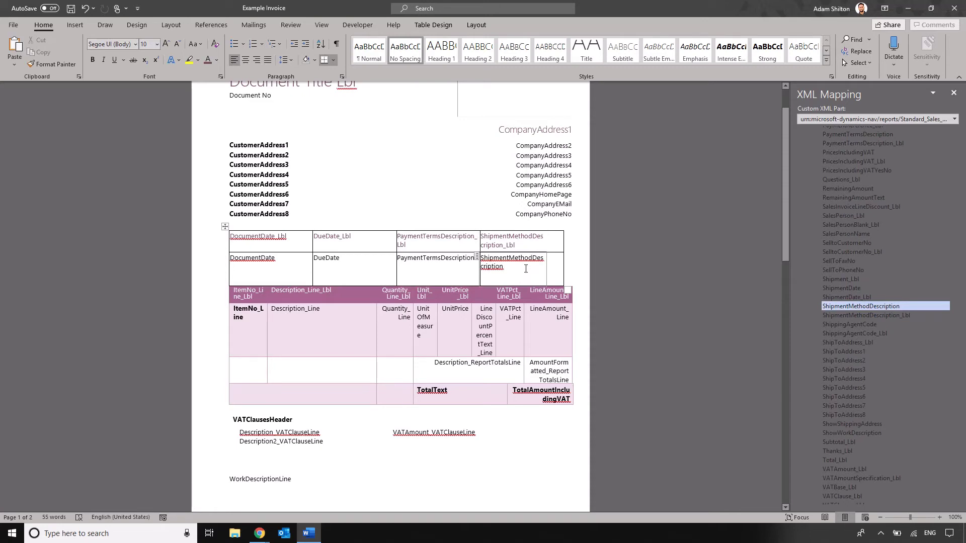
pyautogui.click(659, 302)
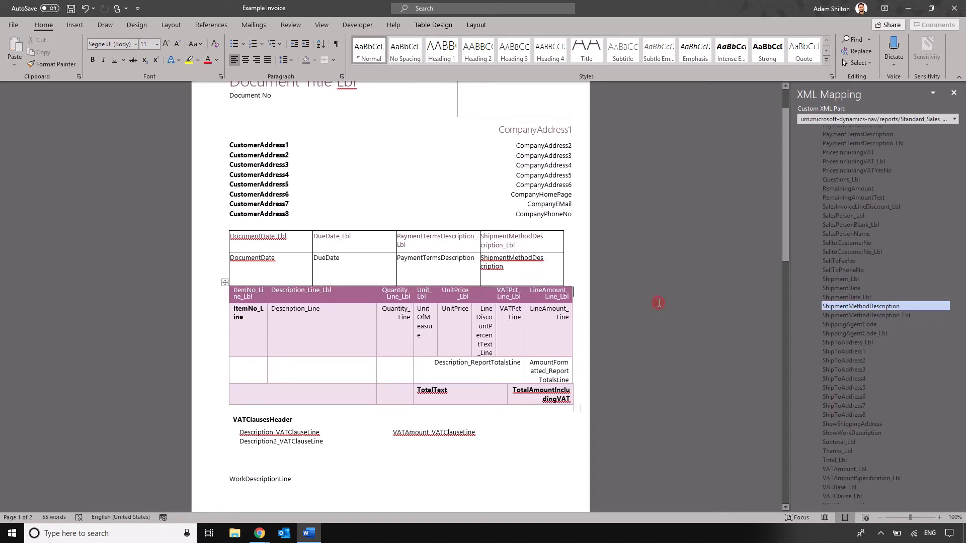
pyautogui.click(542, 279)
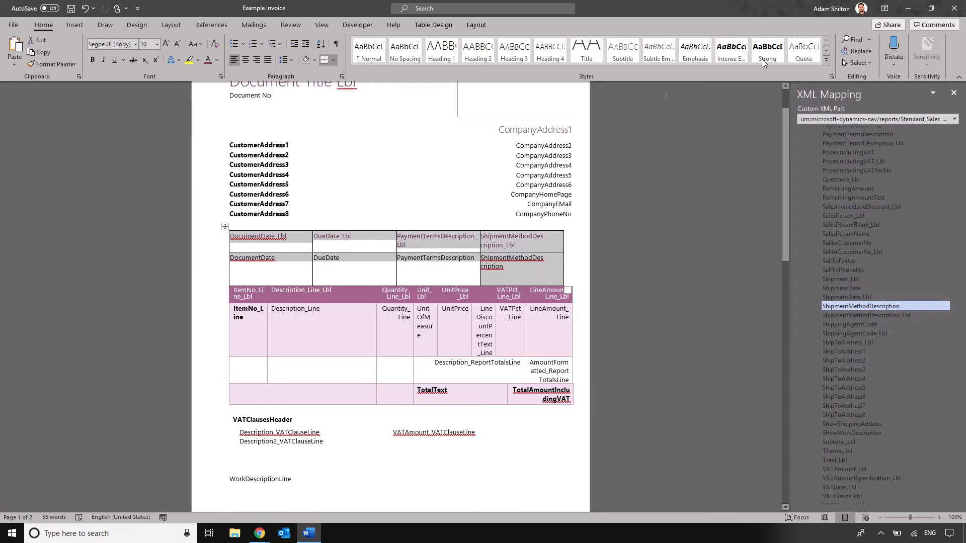
# Set the upper table to No Border and save the Example Invoice document with Ctrl+S.
pyautogui.click(436, 24)
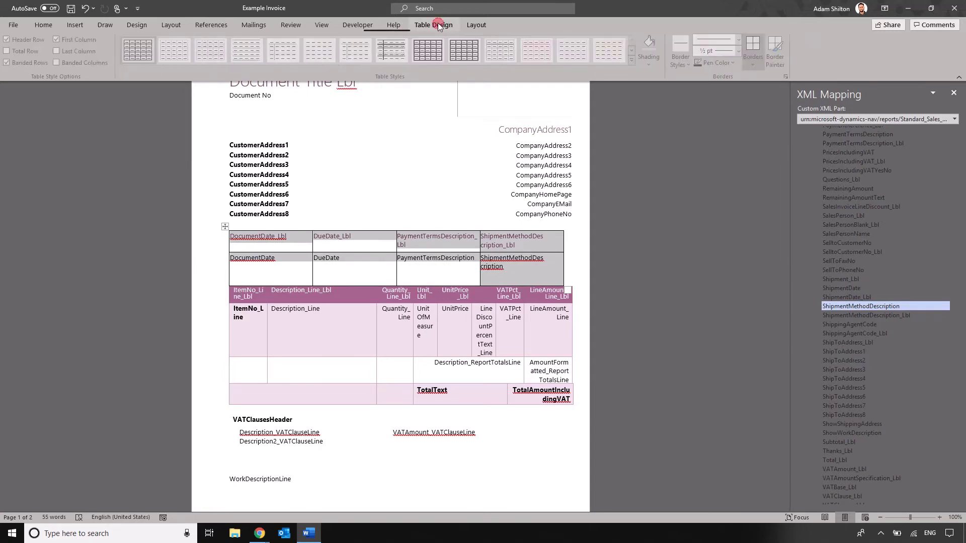
pyautogui.click(753, 61)
pyautogui.click(775, 135)
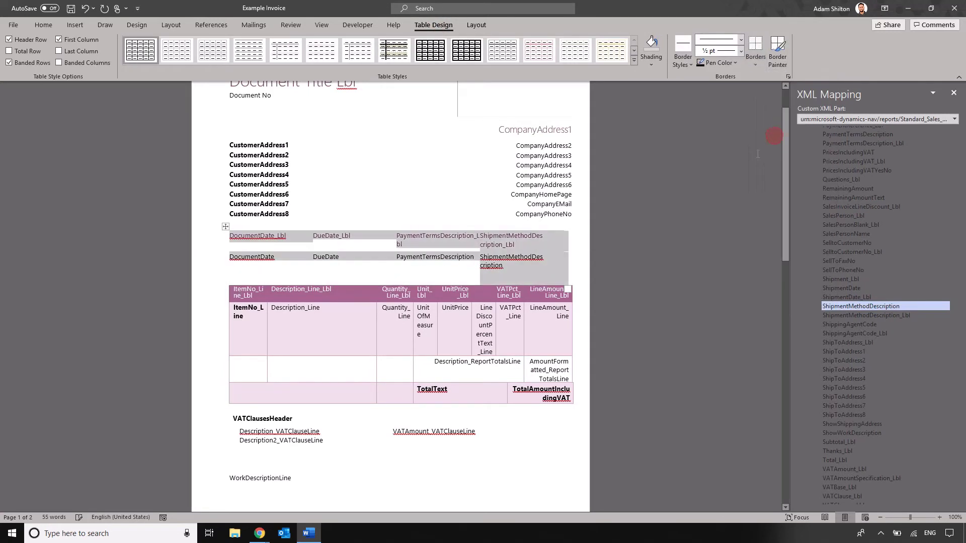
pyautogui.click(656, 283)
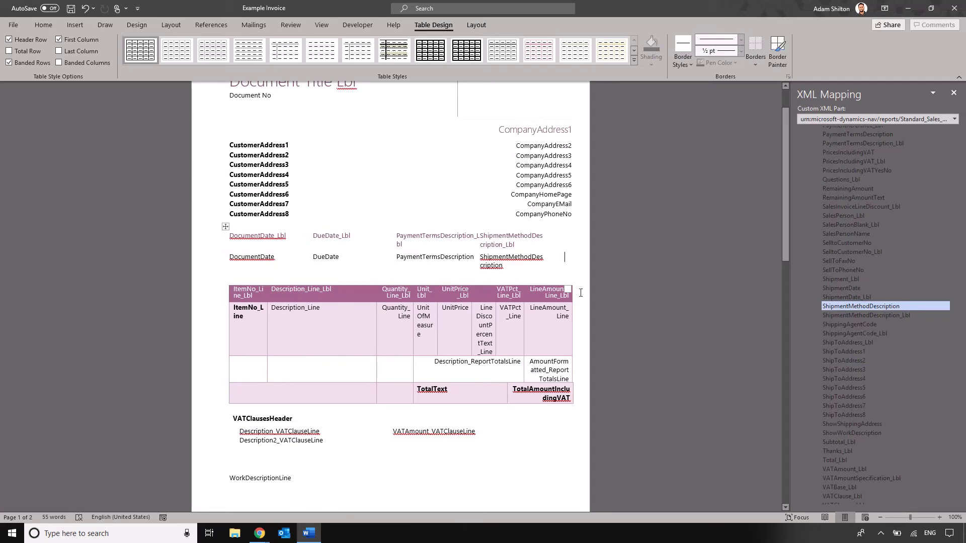
pyautogui.scroll(2, 678, 376)
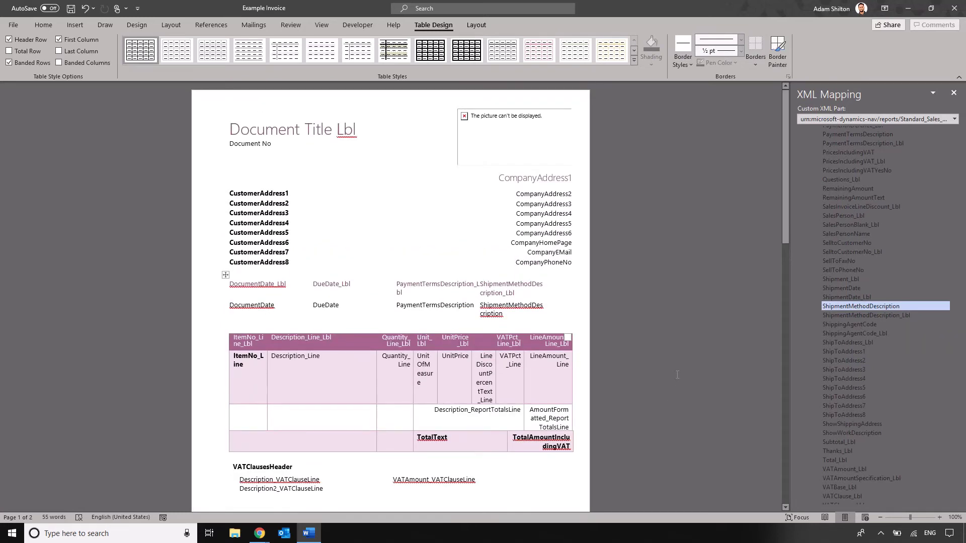
pyautogui.hotkey('ctrl', 's')
# Switch to Business Central and select the Example Invoice layout row.
pyautogui.click(262, 535)
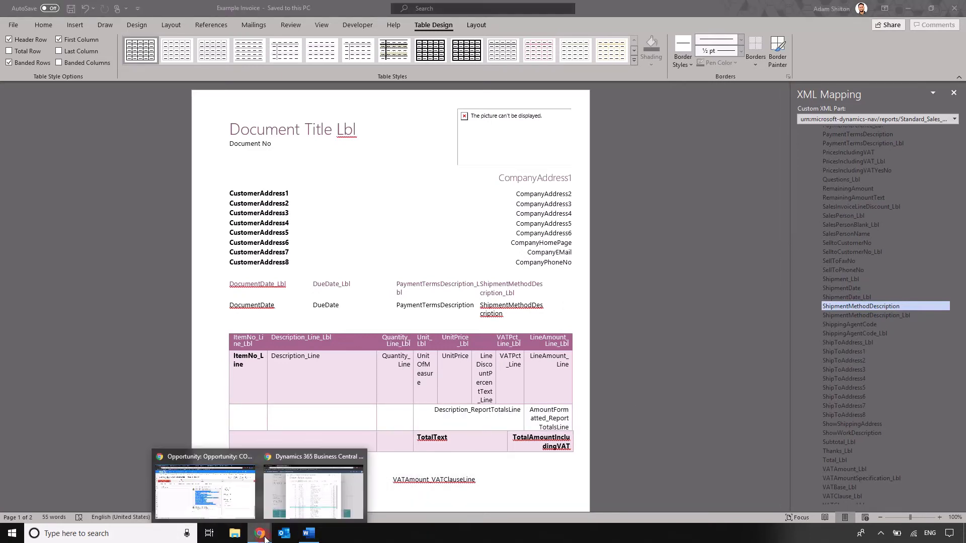
pyautogui.click(310, 501)
pyautogui.click(528, 413)
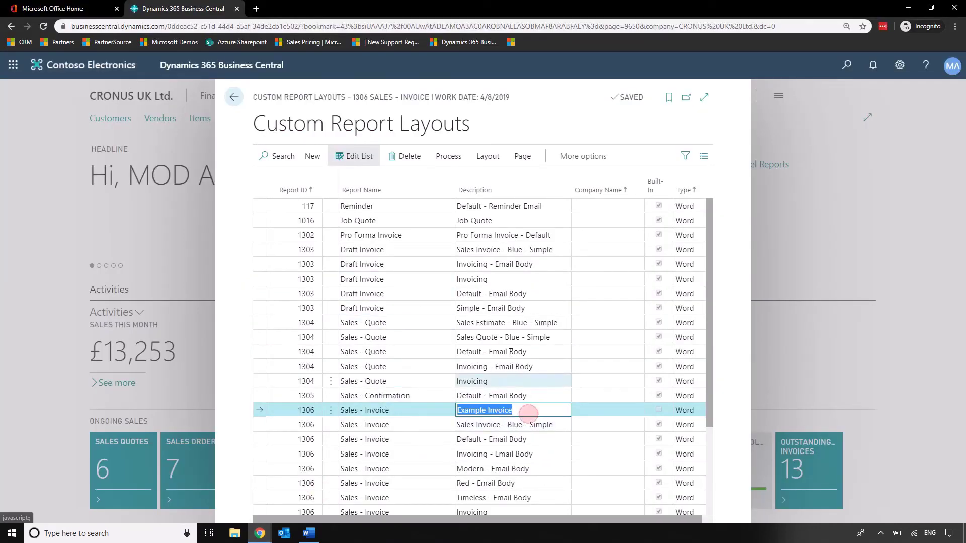
# Import the Example Invoice file from Downloads through Layout > Import Layout.
pyautogui.click(447, 158)
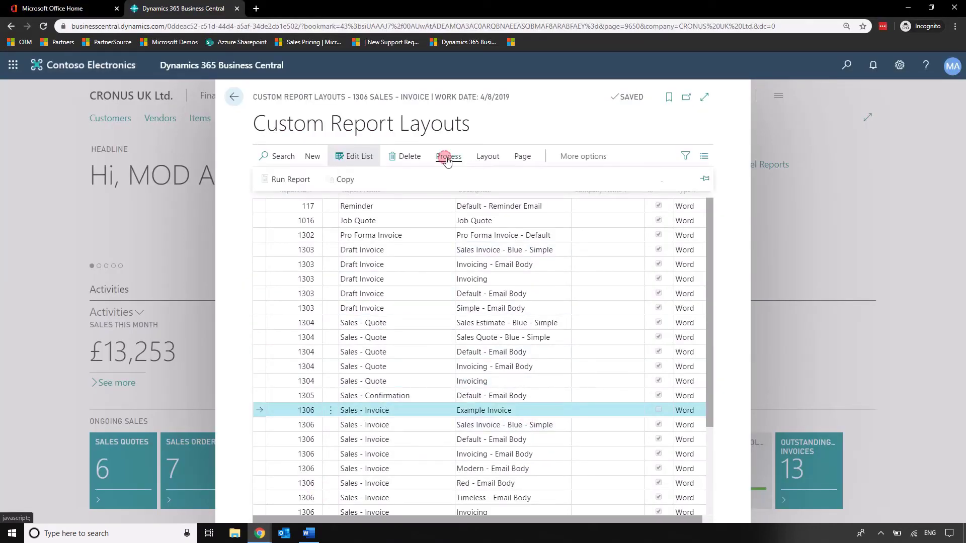
pyautogui.click(487, 156)
pyautogui.click(385, 176)
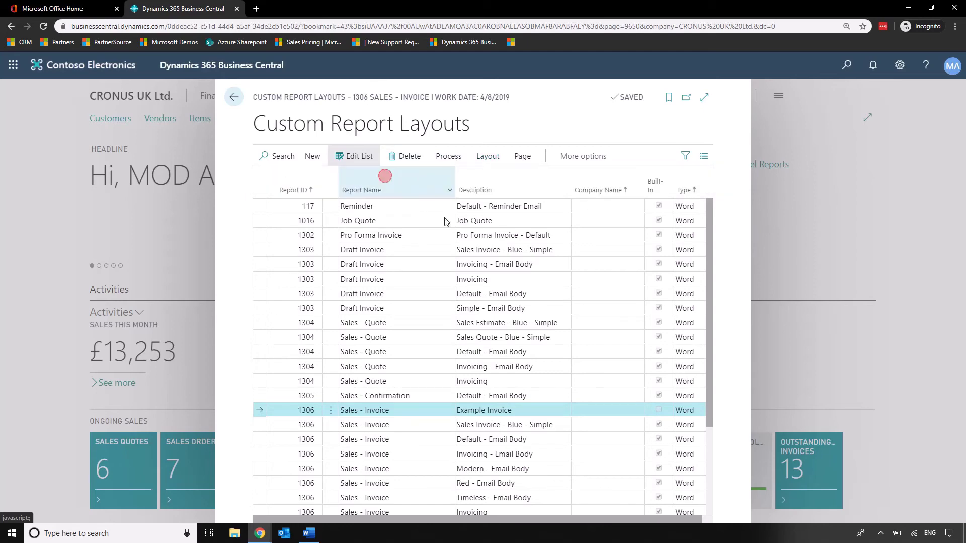
pyautogui.click(518, 131)
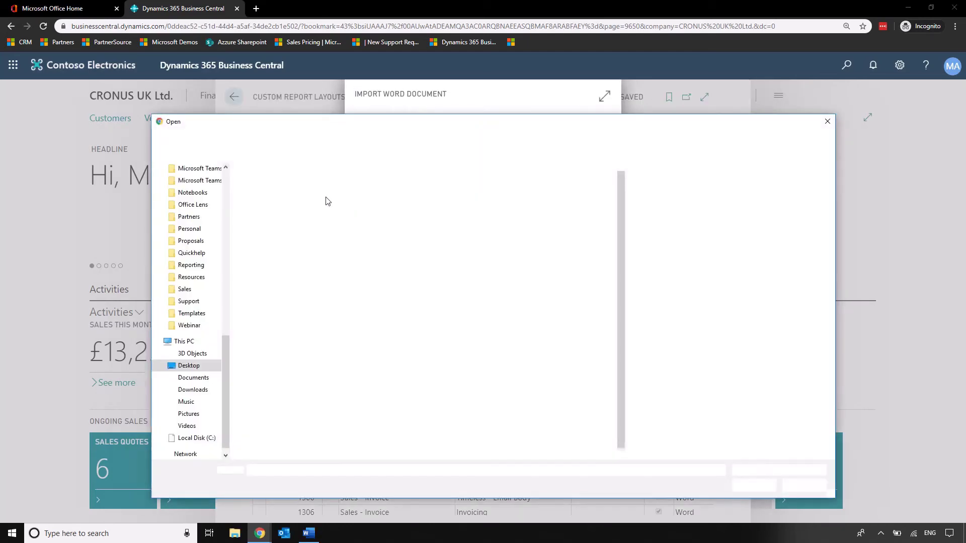
pyautogui.click(193, 391)
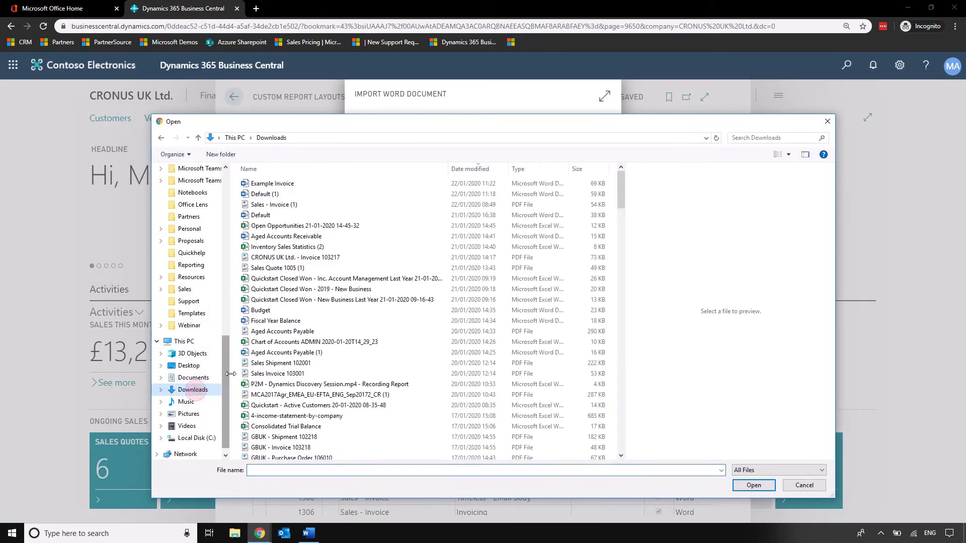
pyautogui.click(274, 183)
pyautogui.click(746, 485)
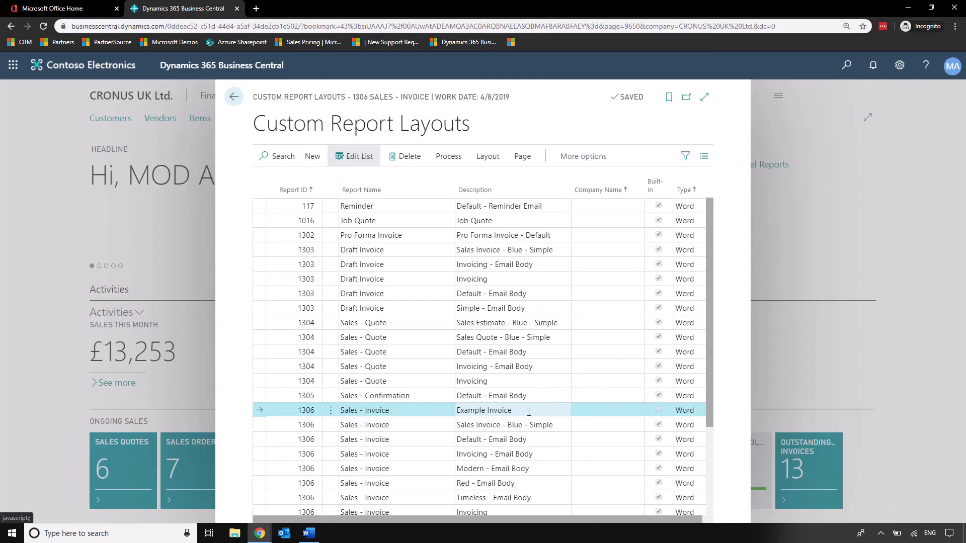
# Run the Sales - Invoice report and preview invoice 103217 with the Example Invoice layout.
pyautogui.click(446, 157)
pyautogui.click(286, 180)
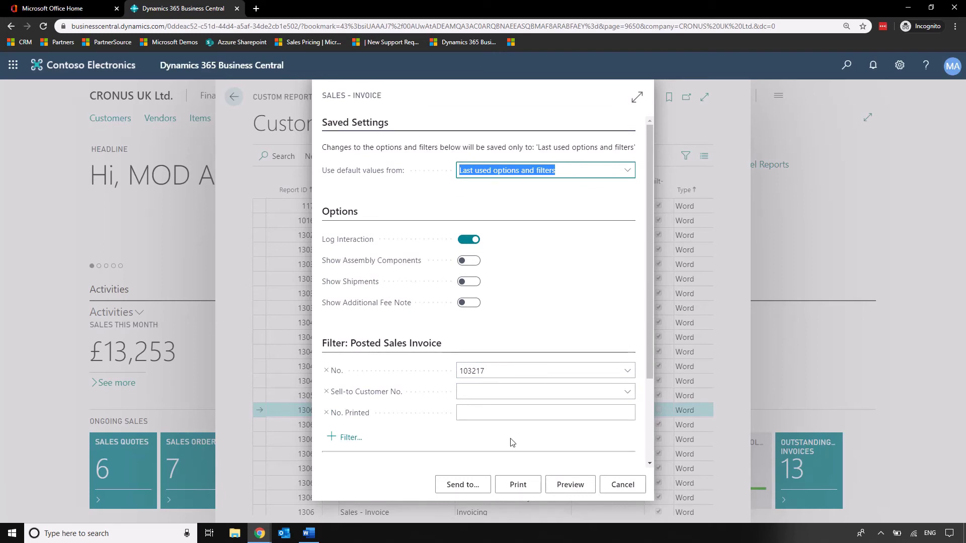
pyautogui.click(569, 486)
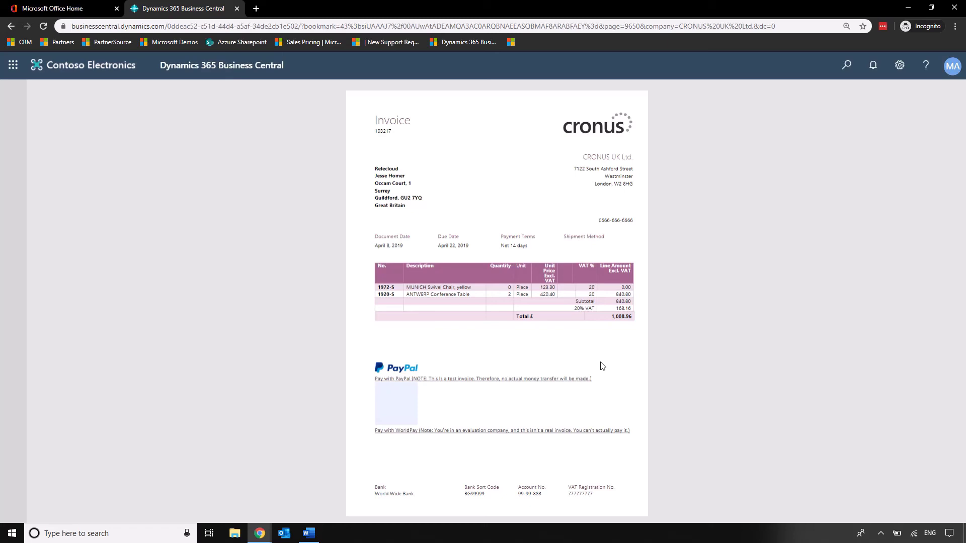
# Return to the Word layout and scroll through the XML Mapping fields around SalesPerson_Lbl.
pyautogui.click(313, 539)
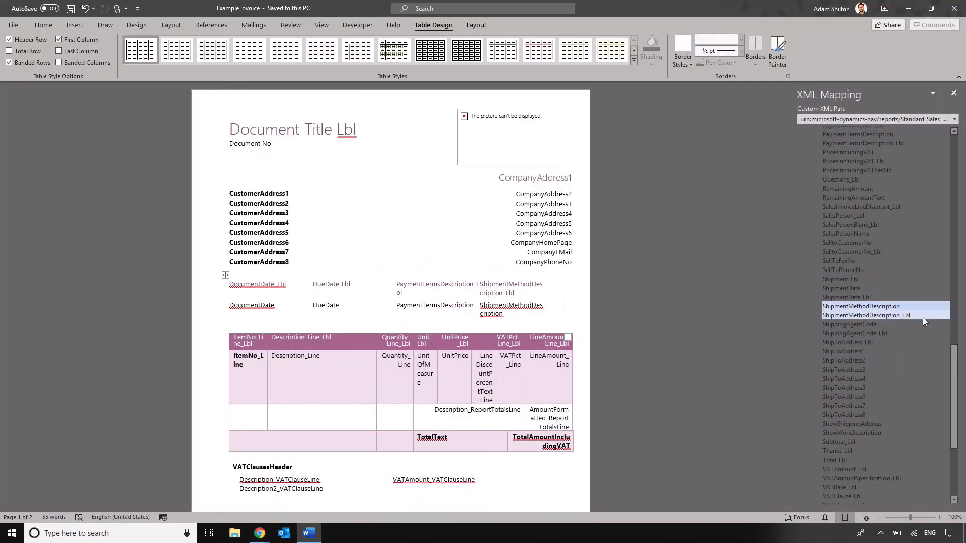
pyautogui.click(883, 215)
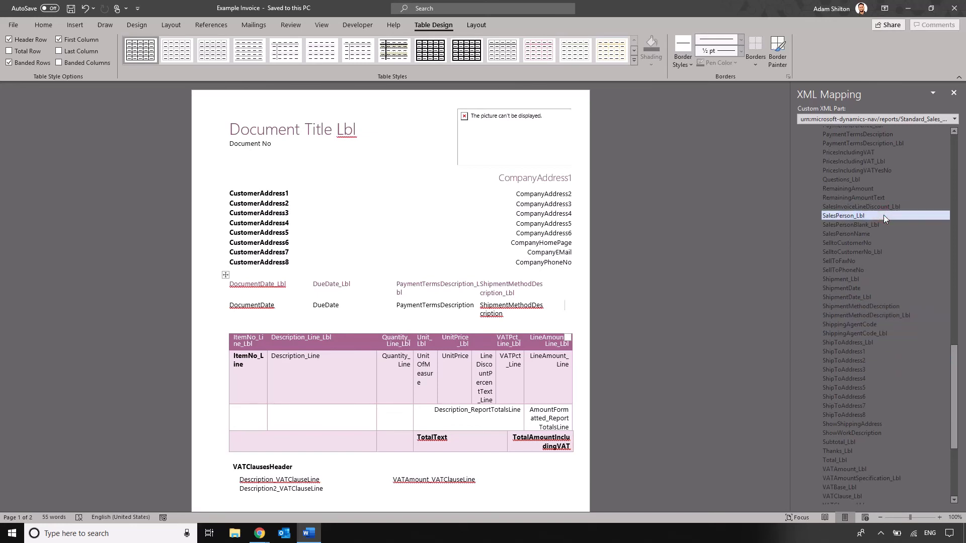
pyautogui.scroll(-2, 911, 245)
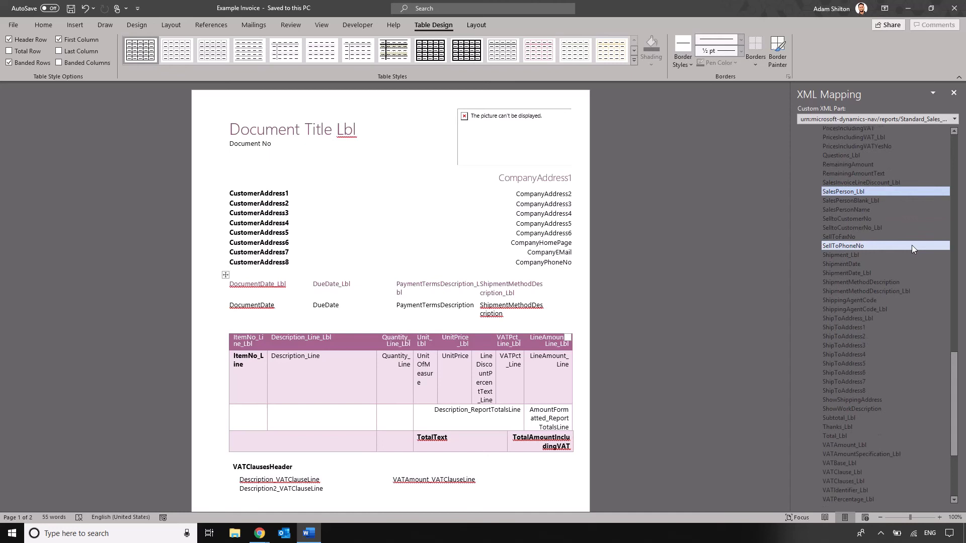
pyautogui.scroll(-4, 911, 245)
pyautogui.scroll(9, 911, 246)
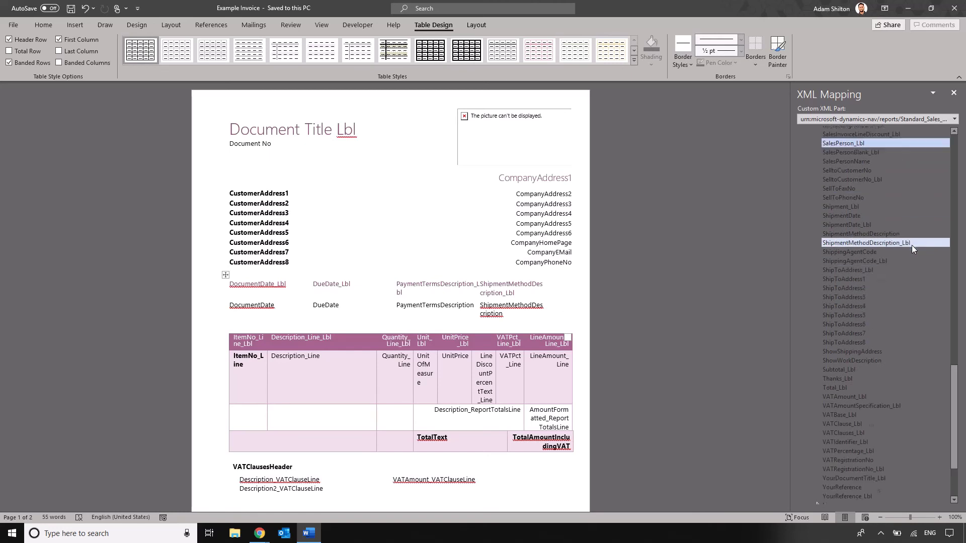
pyautogui.scroll(6, 916, 255)
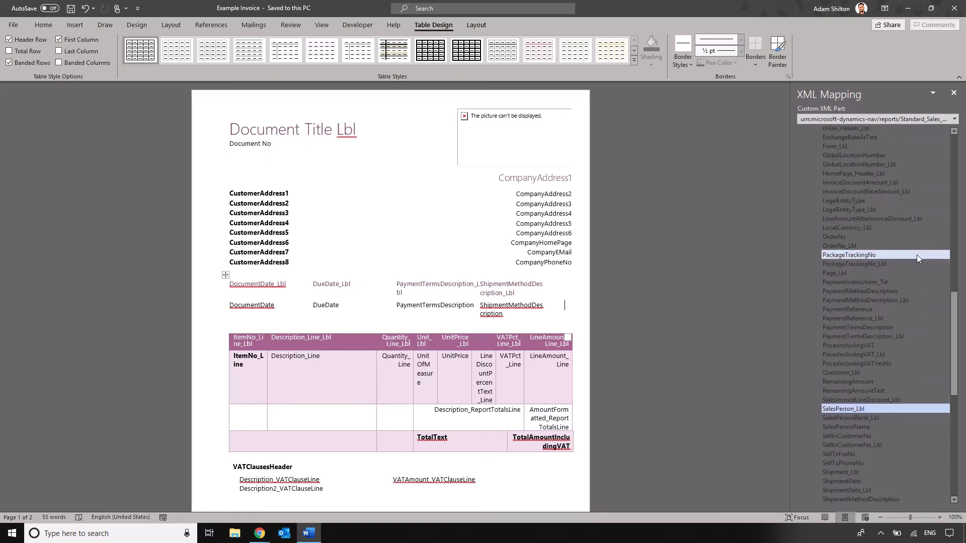
pyautogui.scroll(4, 917, 255)
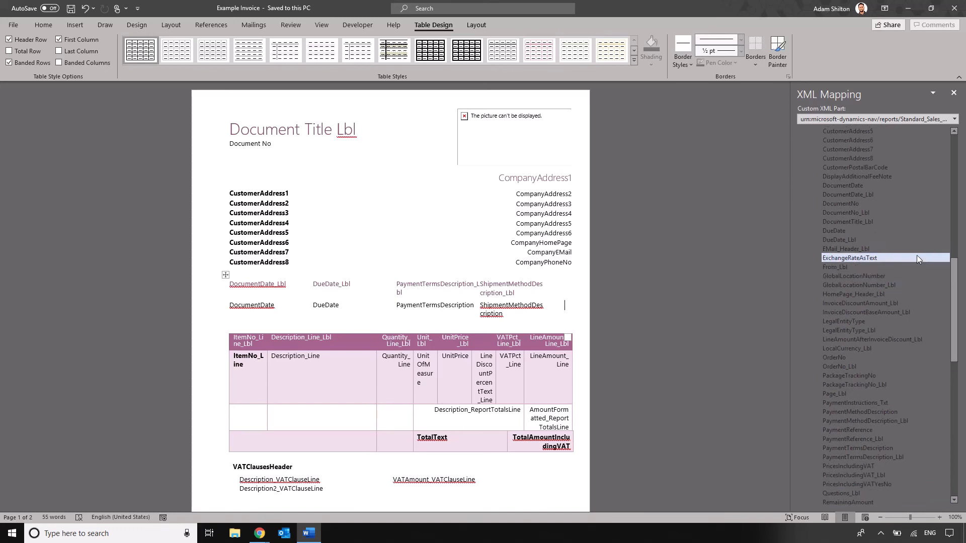
pyautogui.scroll(-5, 916, 255)
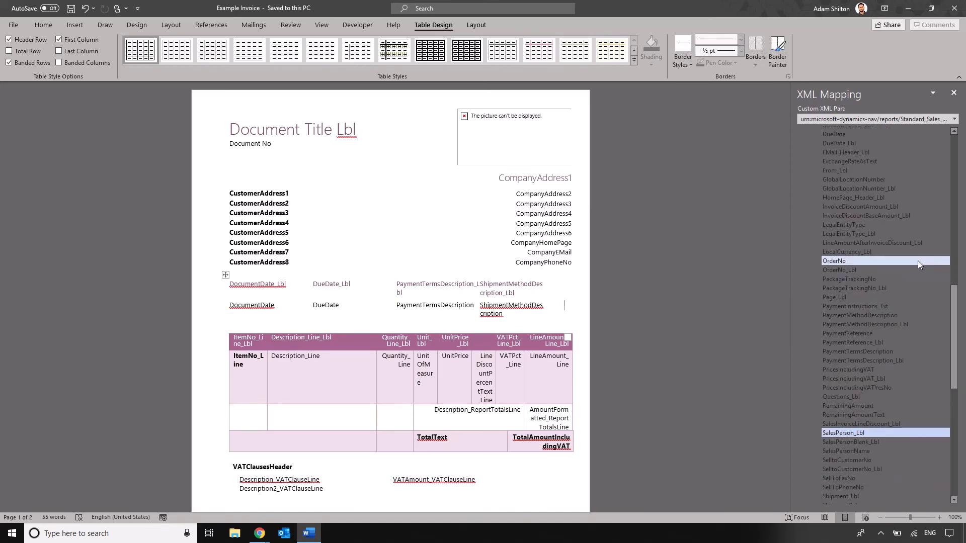
pyautogui.scroll(-4, 920, 326)
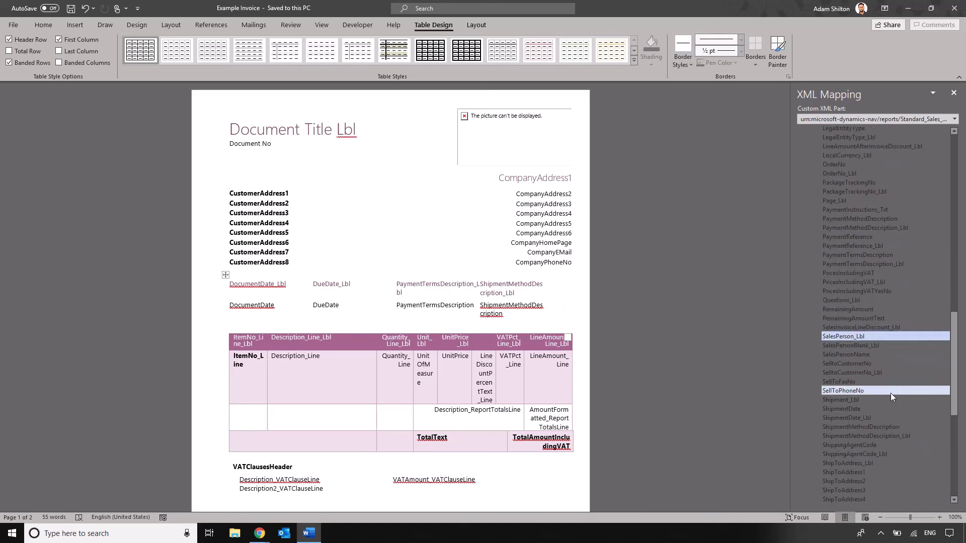
pyautogui.scroll(15, 884, 409)
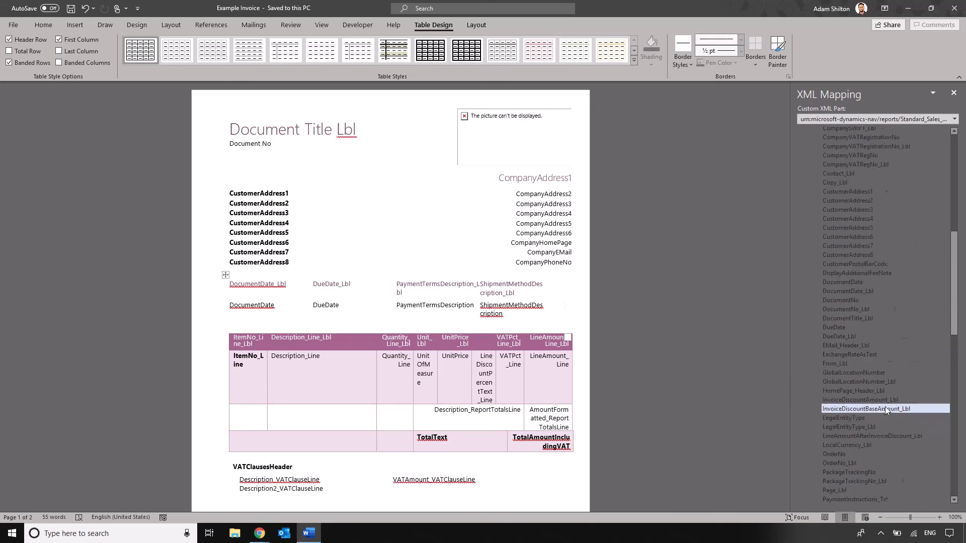
pyautogui.scroll(8, 885, 406)
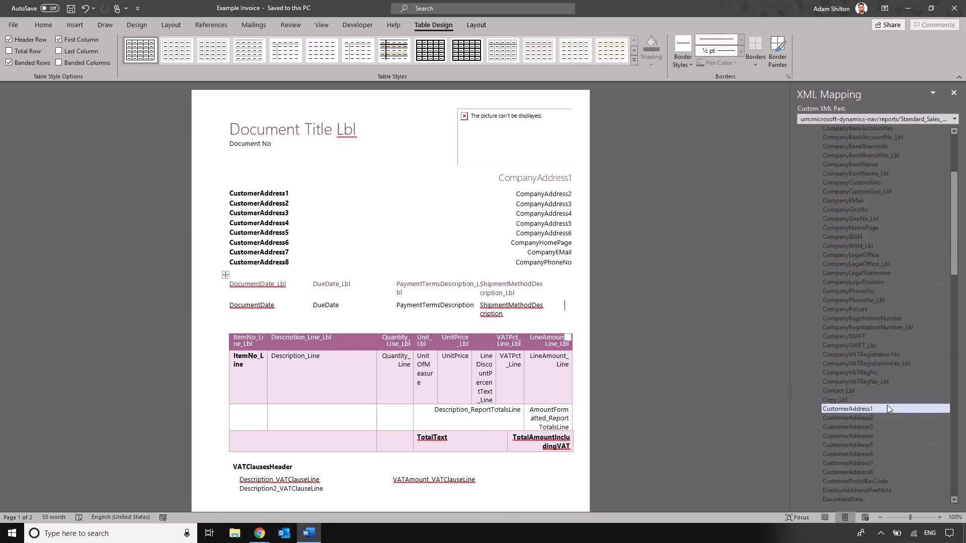
pyautogui.scroll(3, 886, 406)
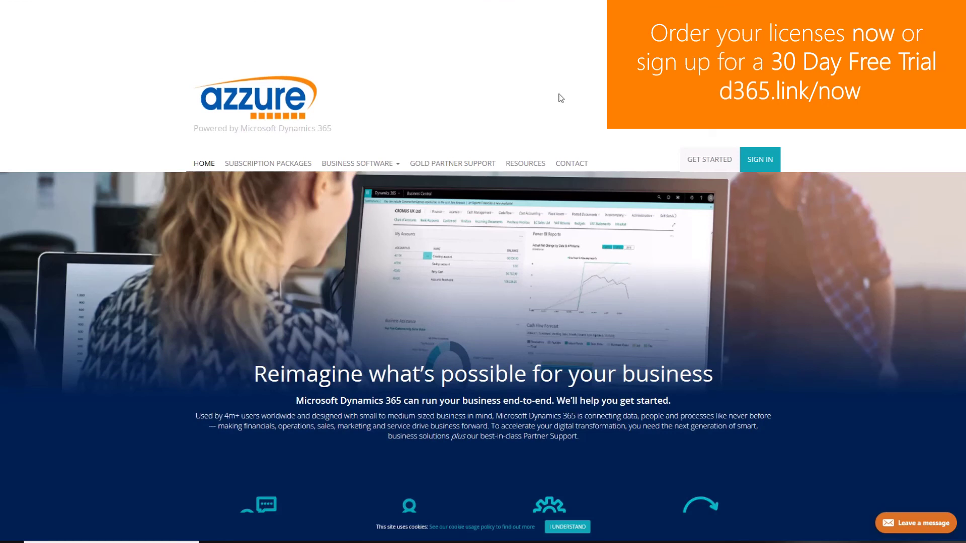
# Go to Subscription Packages and open the Business Central [Premium] tile's details page.
pyautogui.click(286, 162)
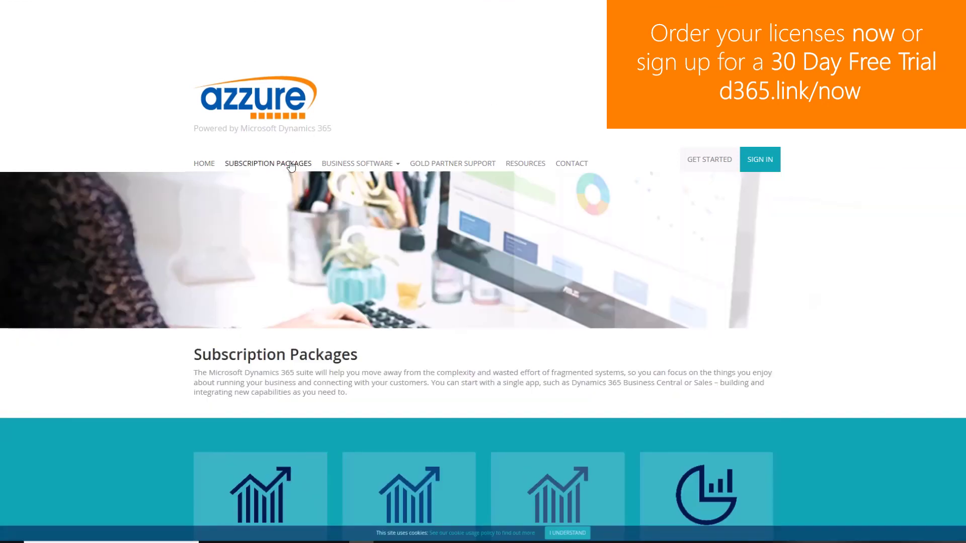
pyautogui.scroll(-4, 838, 276)
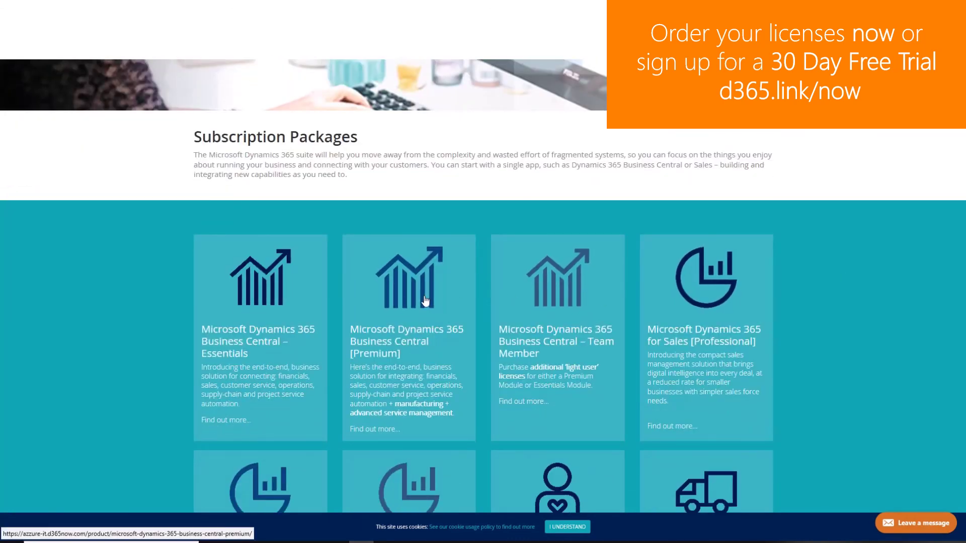
pyautogui.click(424, 300)
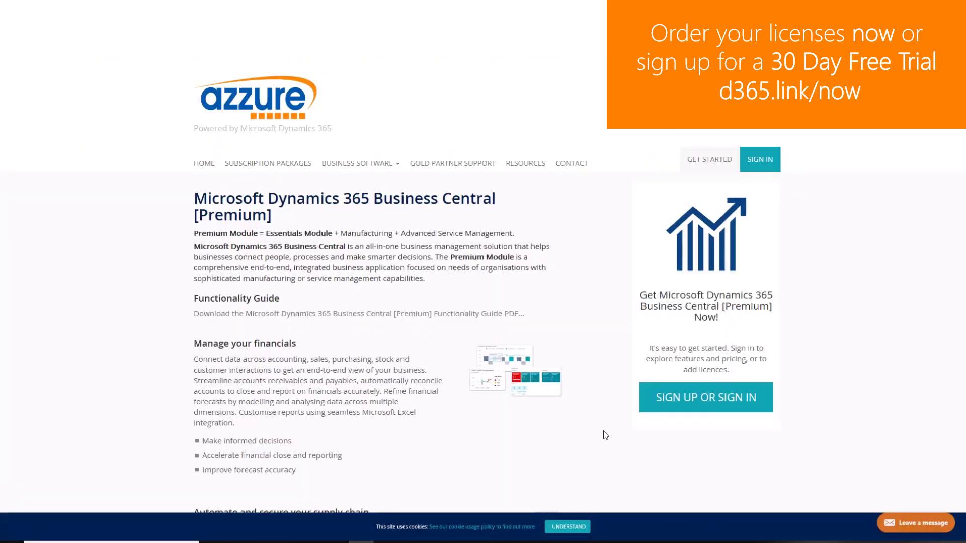
pyautogui.scroll(-1, 605, 436)
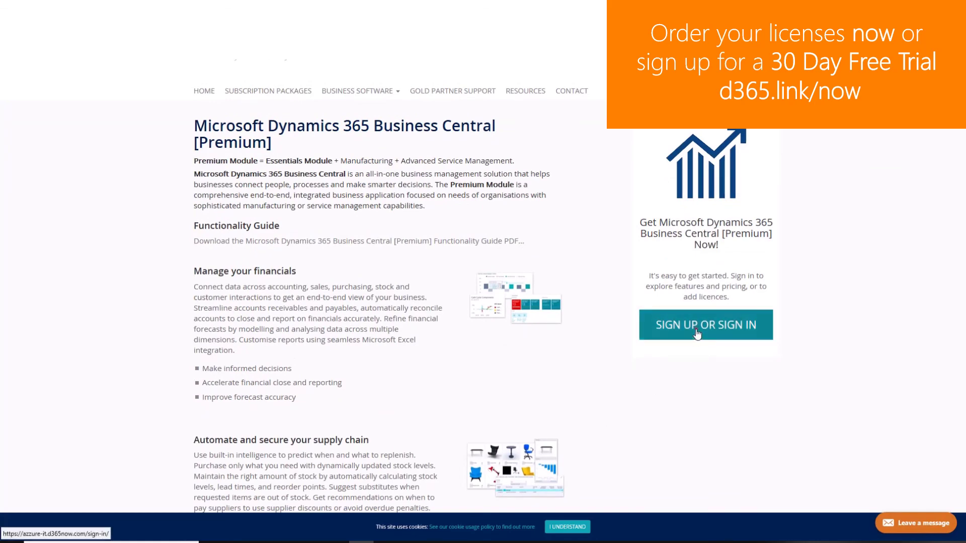